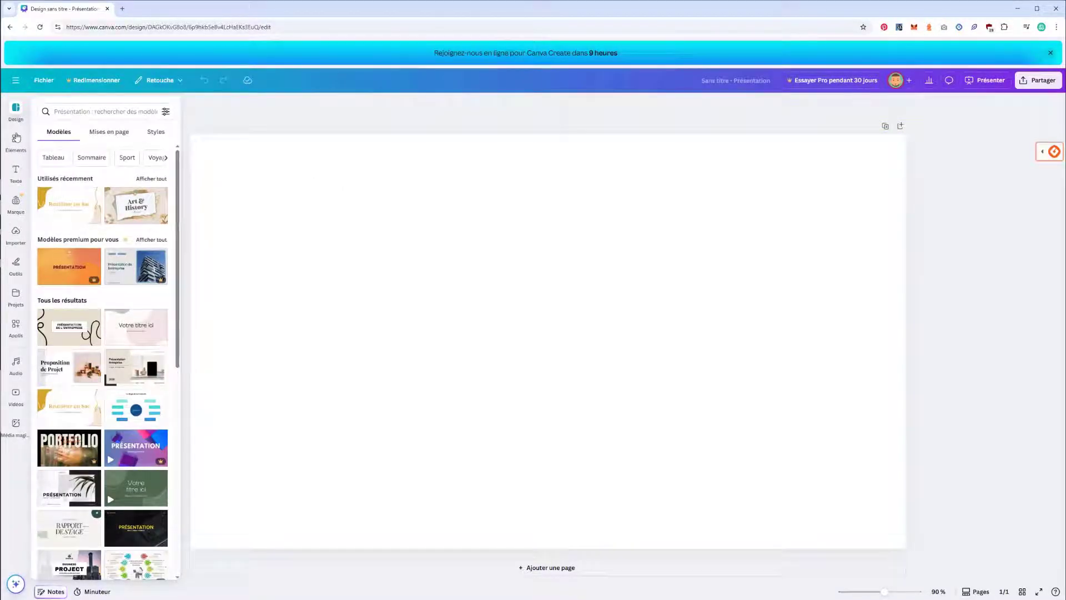
Add a square shape and stretch it to cover the whole page.
click(15, 137)
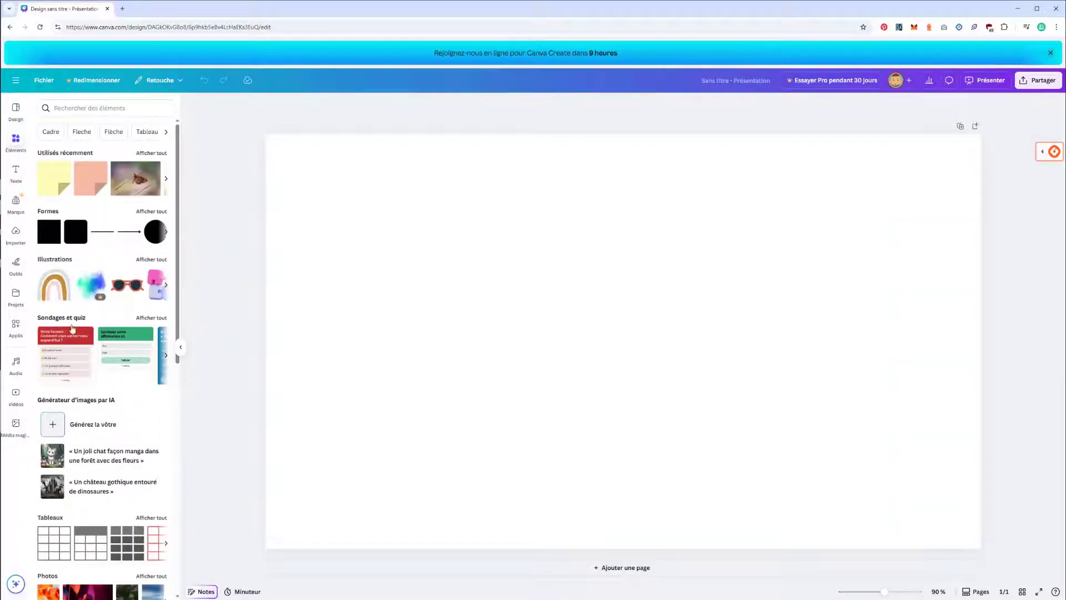
scroll(72, 328, down, 8)
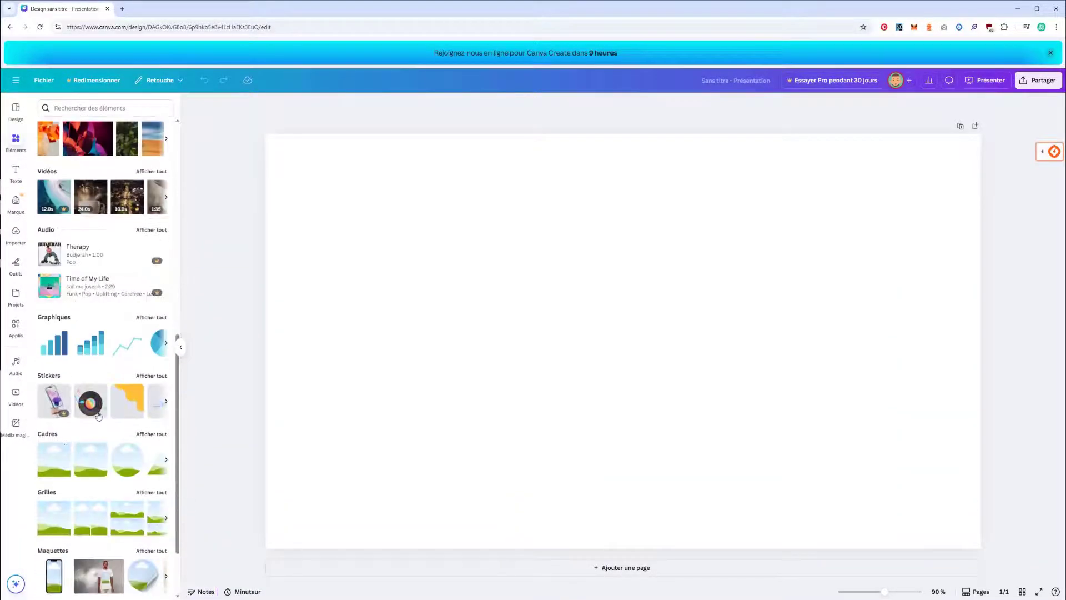
scroll(98, 415, down, 2)
scroll(86, 433, up, 9)
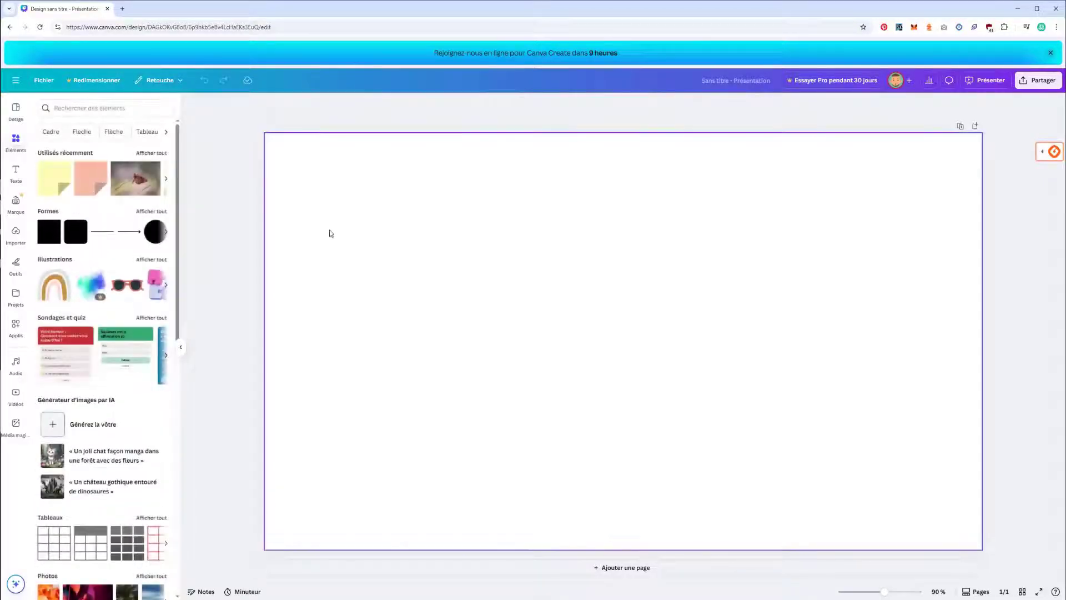
click(297, 207)
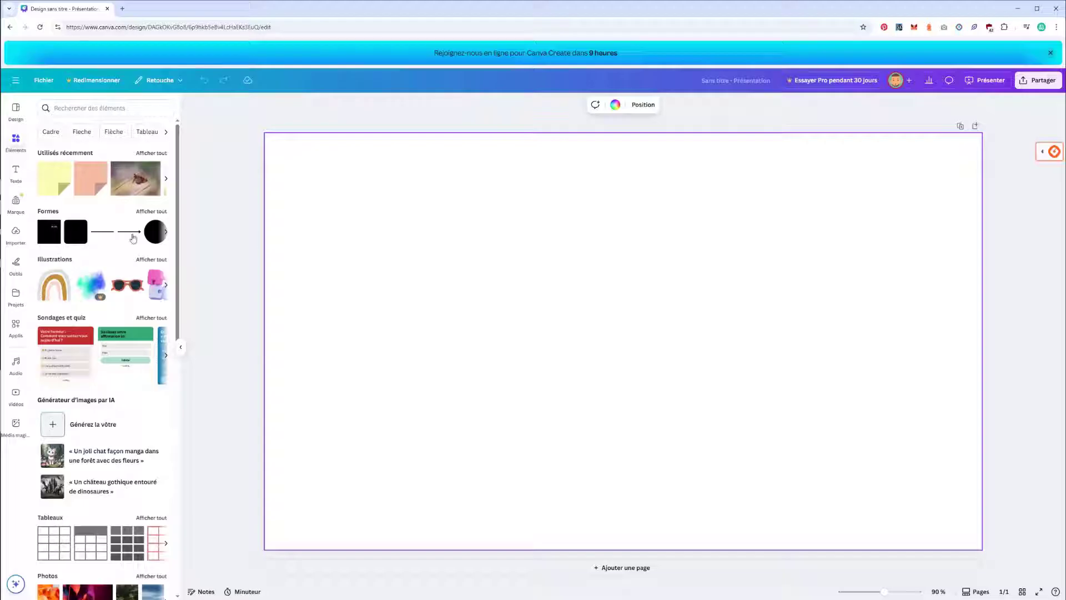
drag(49, 235, 293, 166)
drag(385, 257, 979, 545)
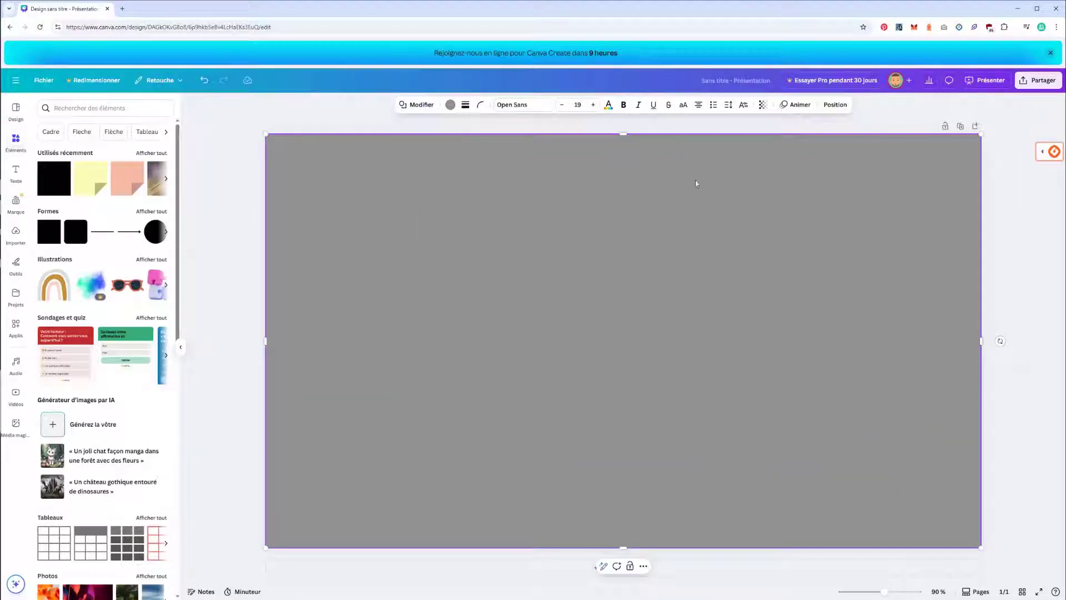
Fill the page-sized square with the pastel yellow-to-pink linear gradient.
click(450, 105)
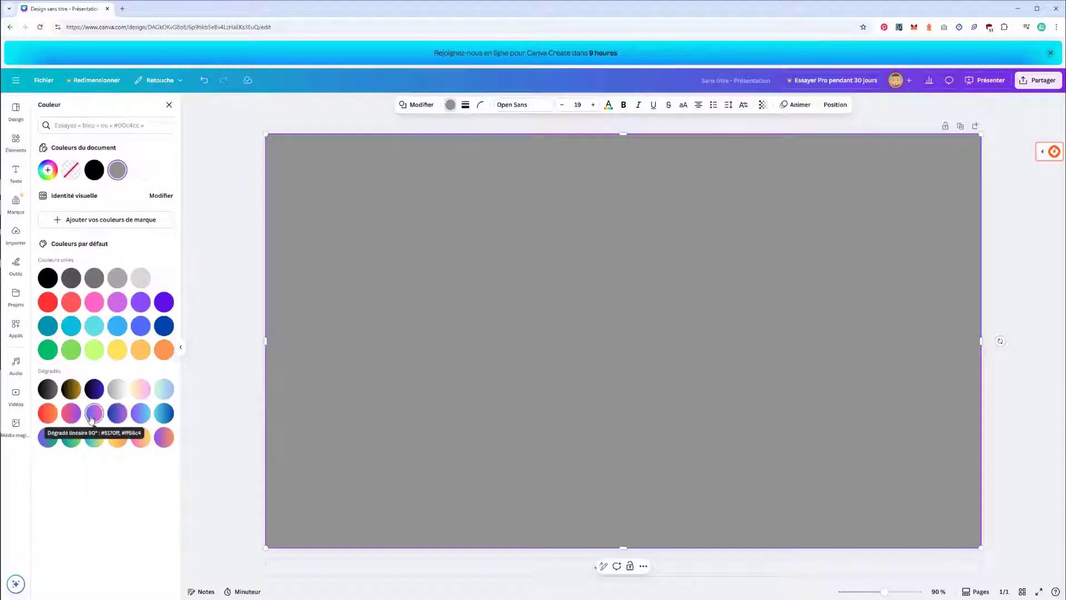
click(139, 439)
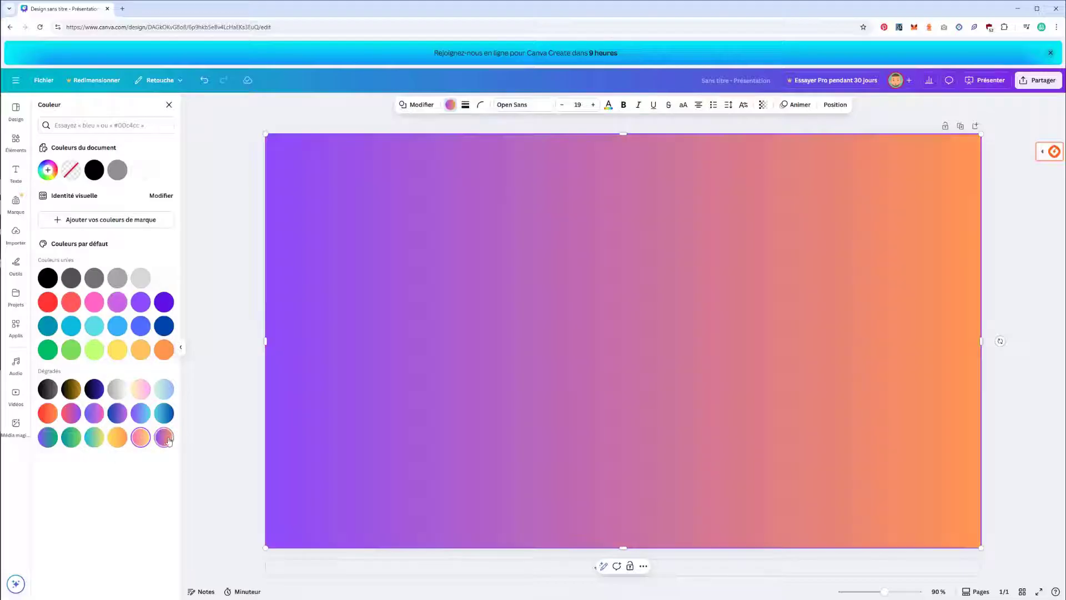
click(164, 413)
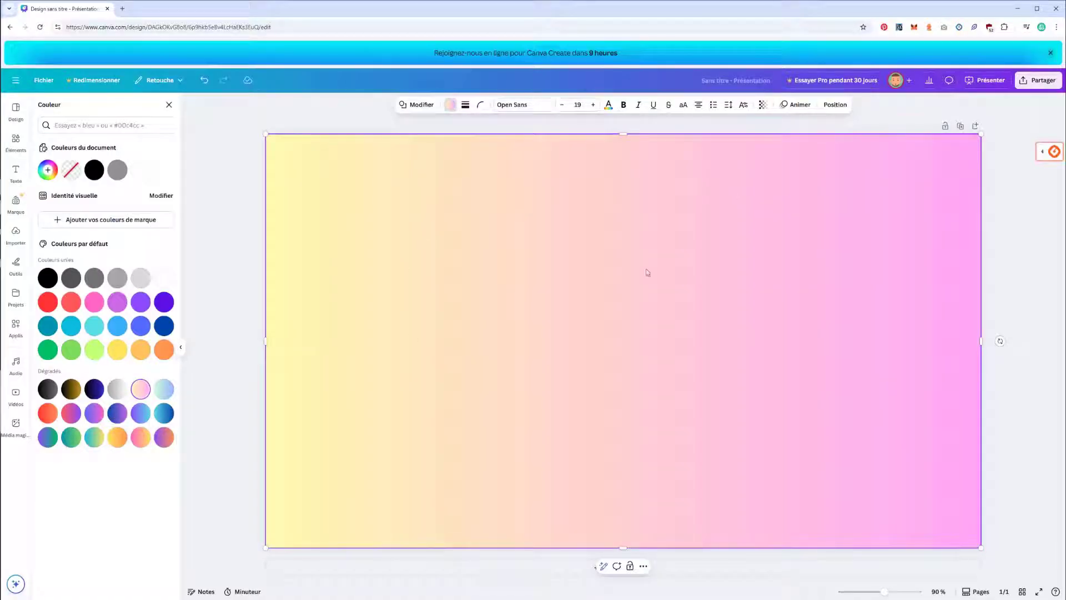
Import the three orange images from the subfolder inside 02-a poster.
click(20, 239)
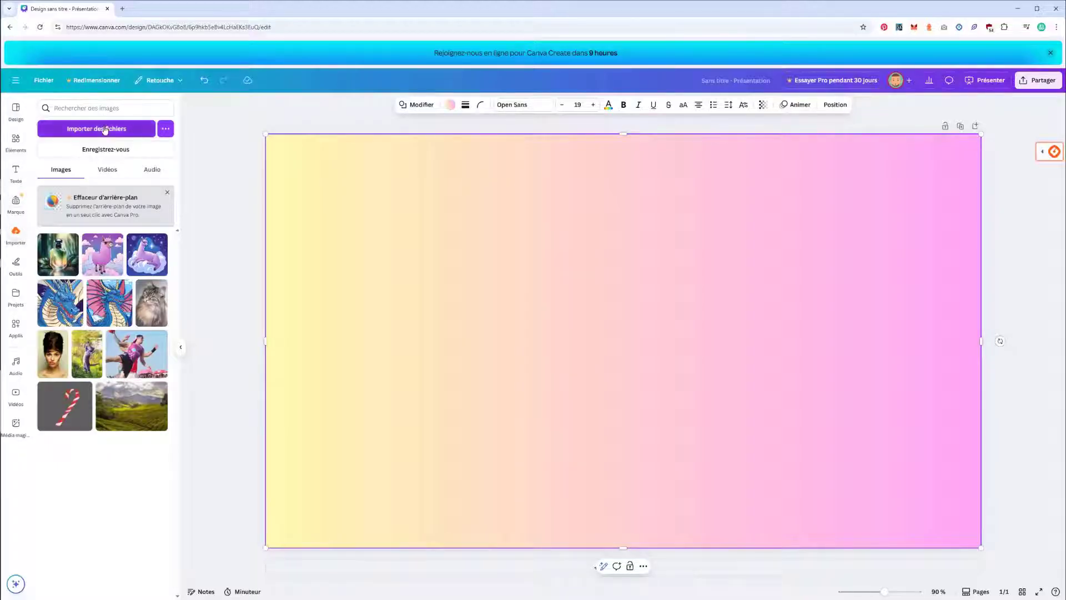
click(106, 128)
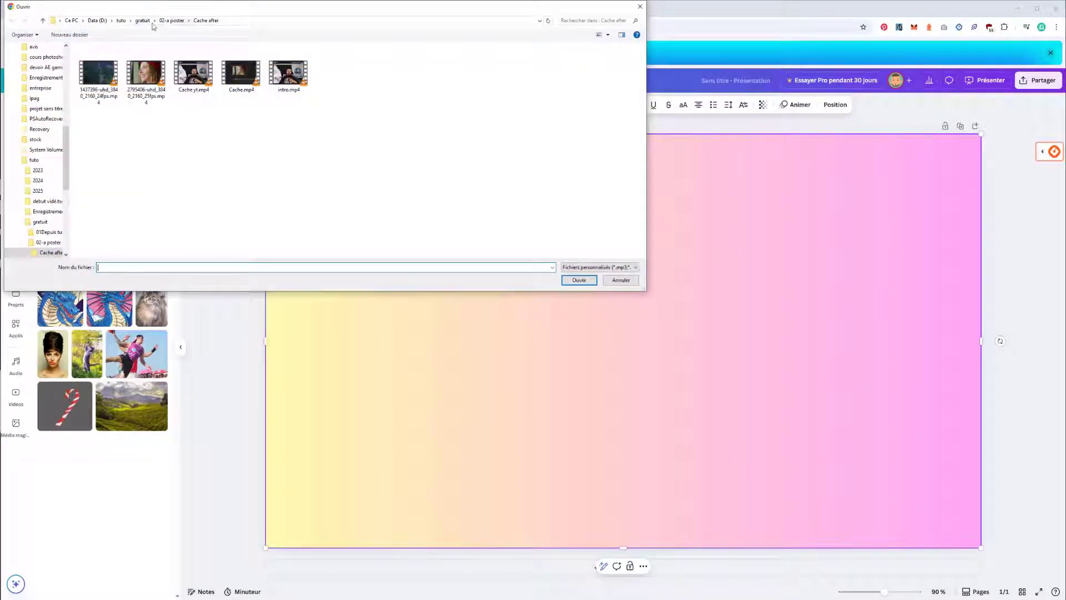
click(172, 21)
double_click(145, 70)
drag(198, 125, 108, 73)
click(580, 281)
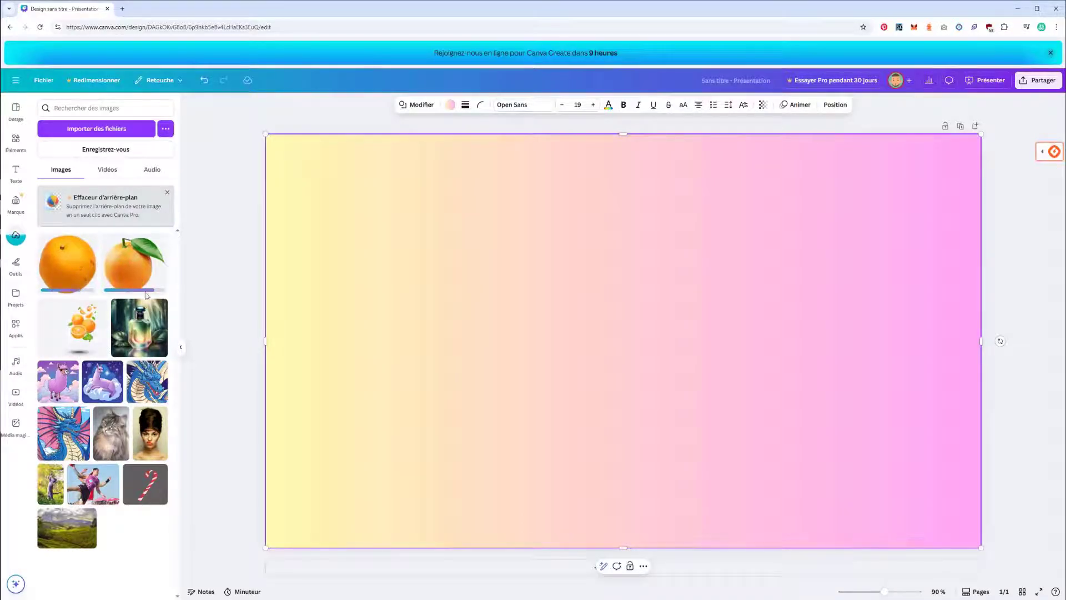
Place the floating oranges and slices image near the page centre, and add the leafless whole-orange image over page 1.
drag(137, 337, 498, 268)
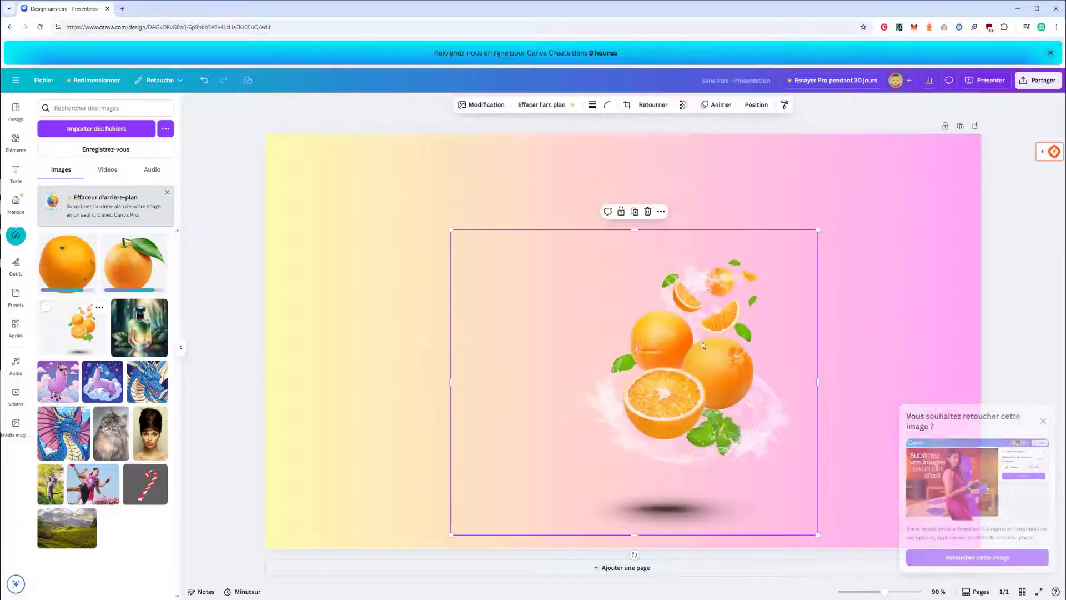
drag(648, 350, 553, 286)
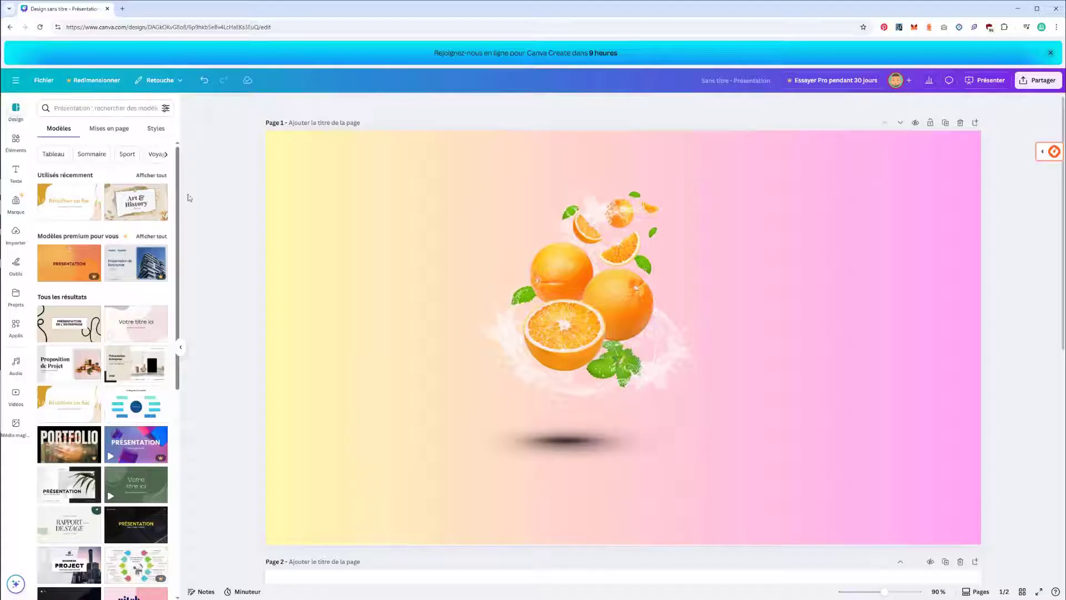
click(13, 245)
drag(66, 264, 593, 338)
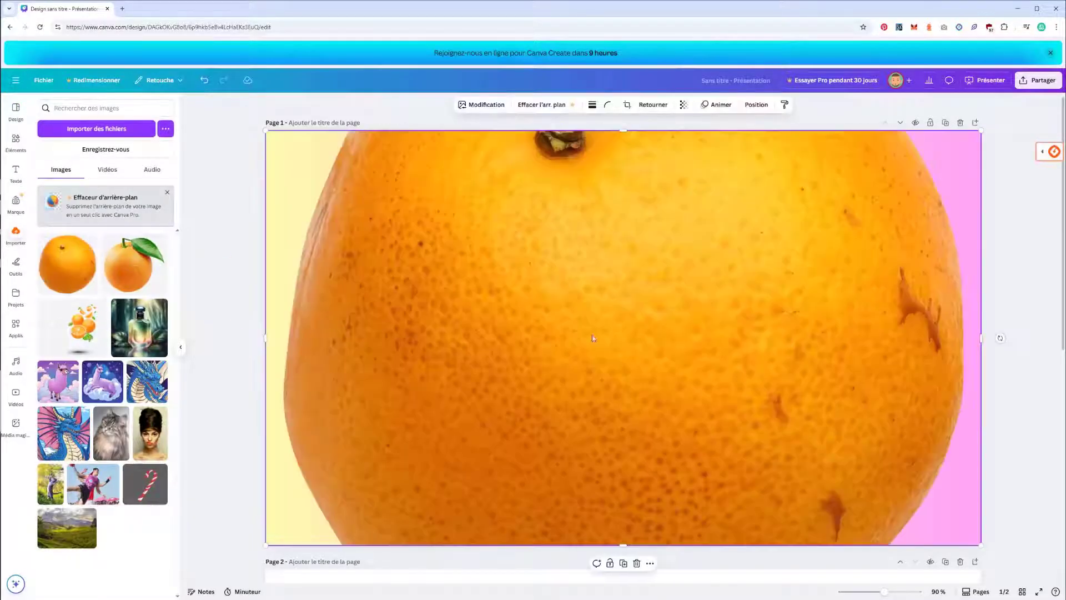
scroll(610, 339, down, 2)
scroll(858, 333, up, 2)
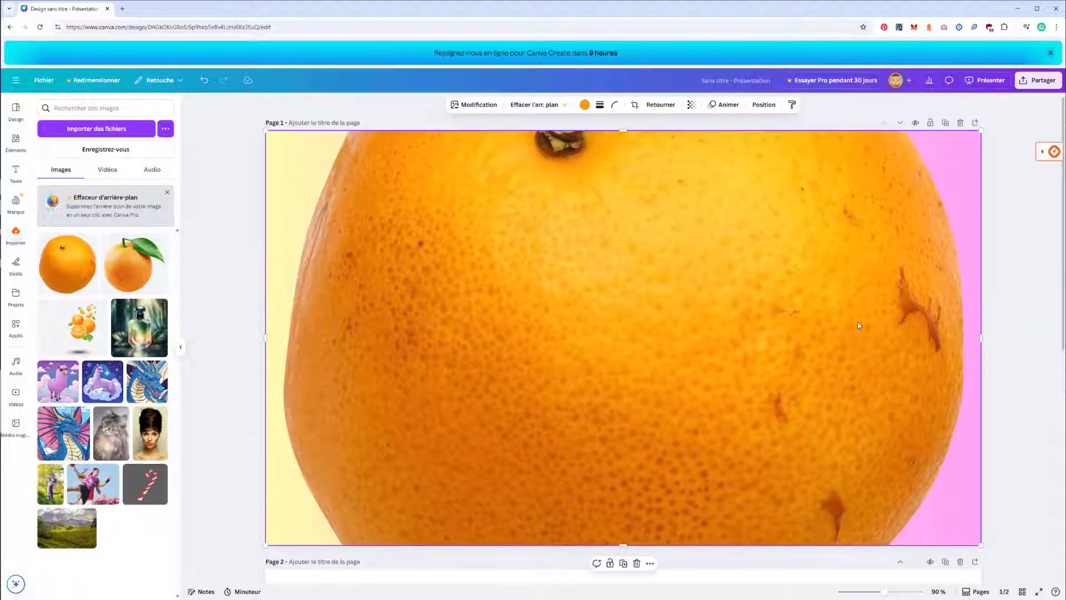
double_click(858, 326)
scroll(982, 461, down, 2)
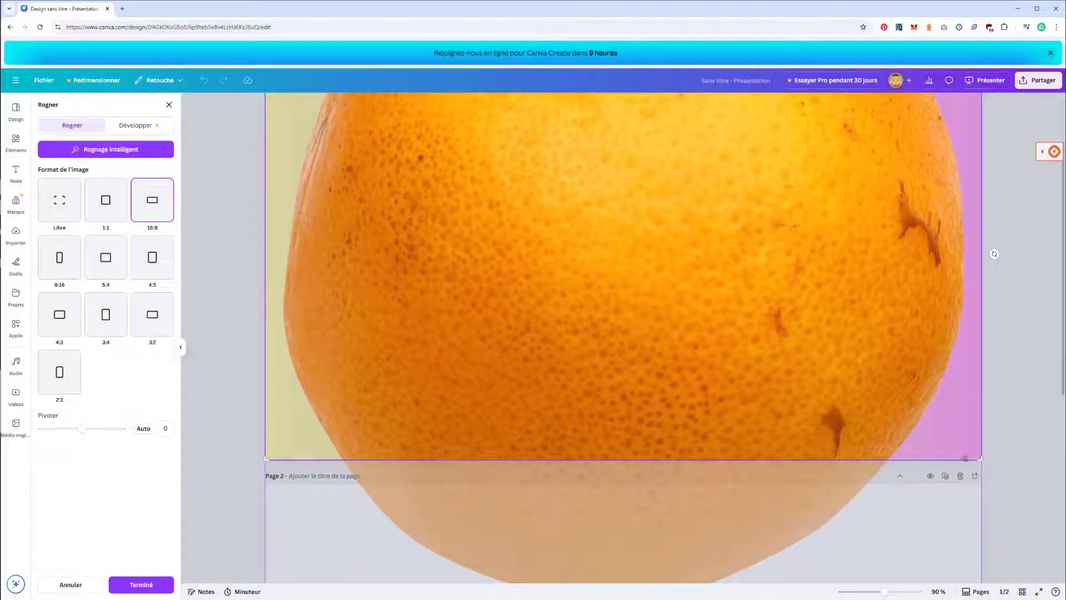
key(Escape)
scroll(692, 292, up, 2)
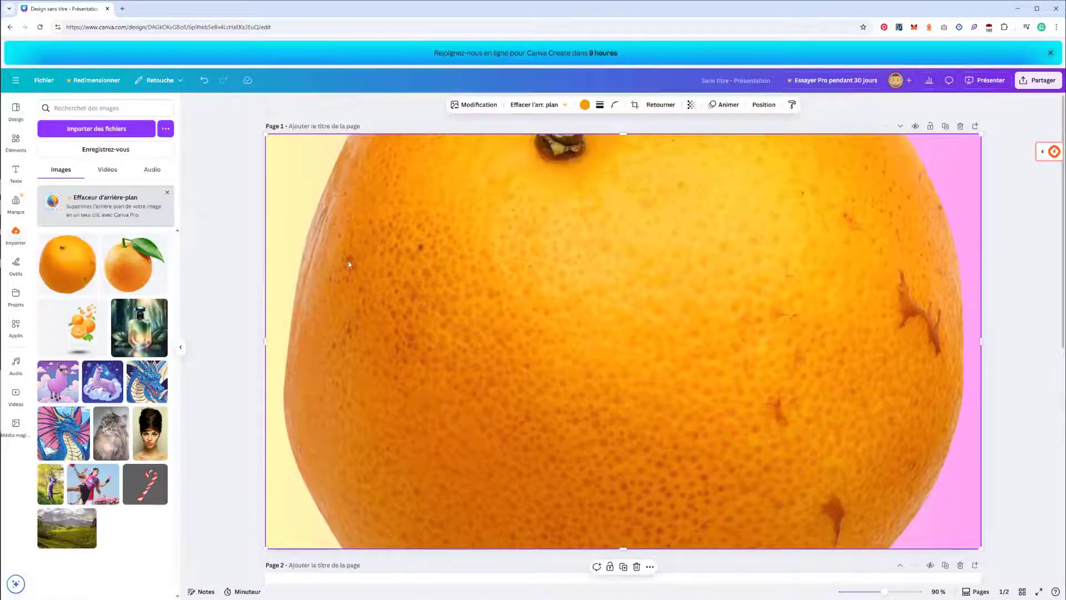
click(217, 221)
drag(421, 245, 629, 372)
click(883, 281)
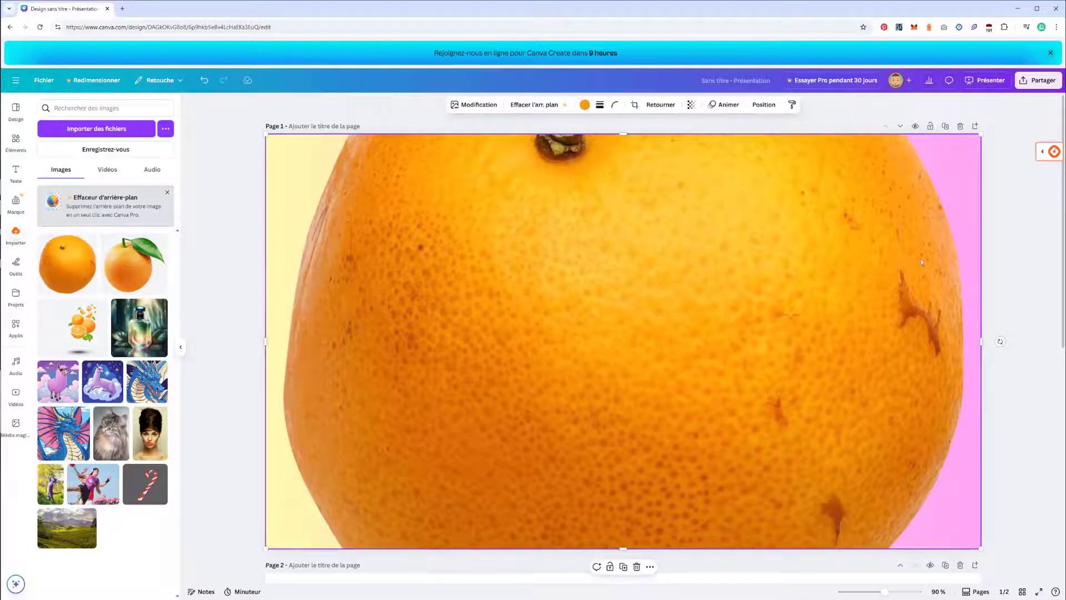
Shift the large whole orange, reduce its 16:9 crop frame towards the lower right, and scale the picture down inside the frame.
drag(885, 280, 900, 306)
double_click(900, 304)
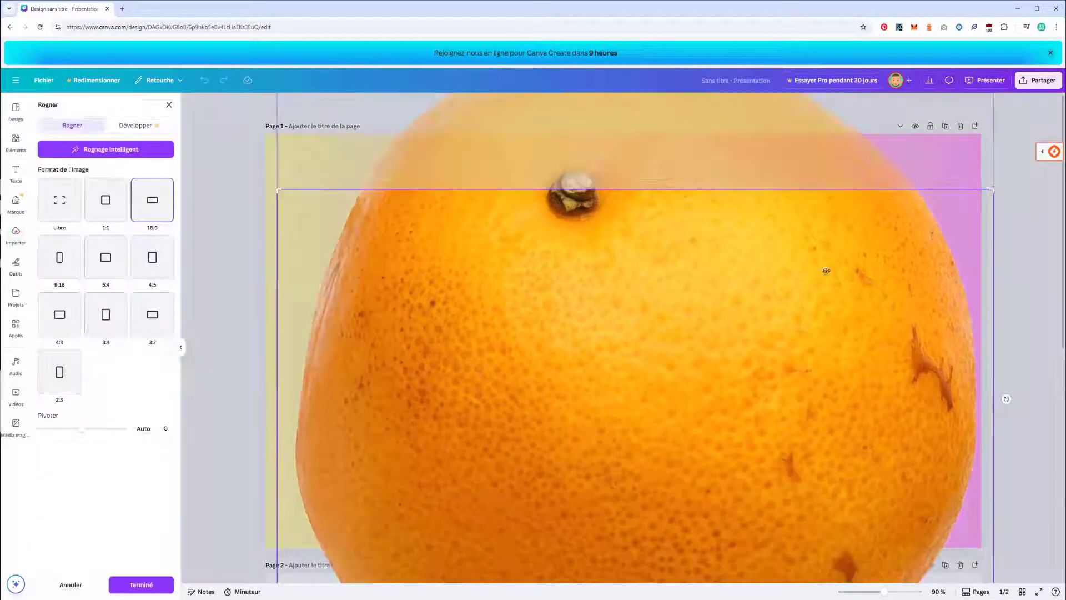
scroll(451, 178, down, 4)
scroll(452, 189, up, 3)
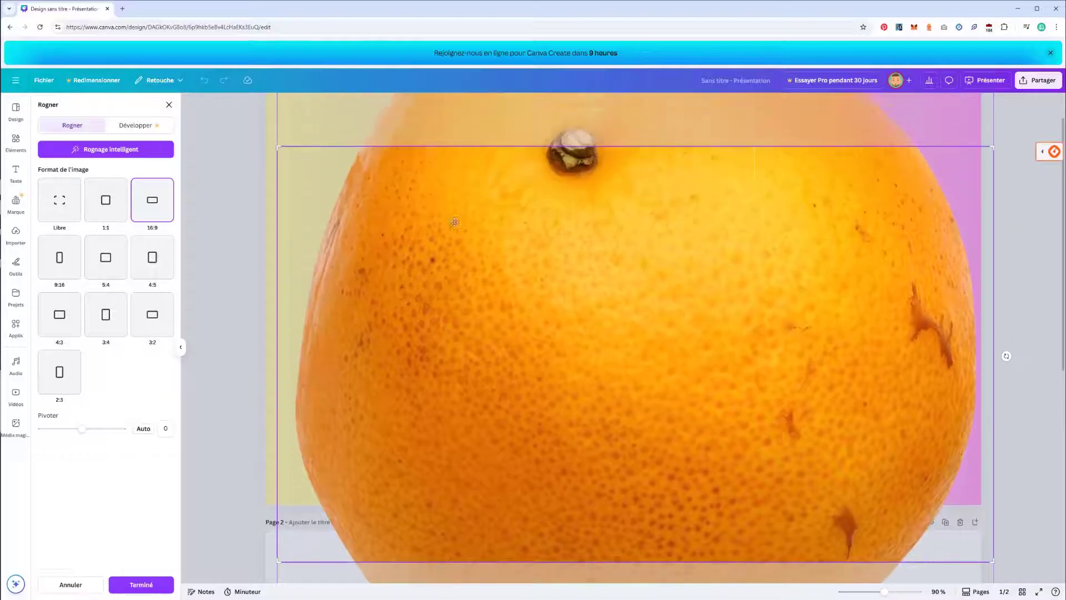
drag(453, 224, 514, 294)
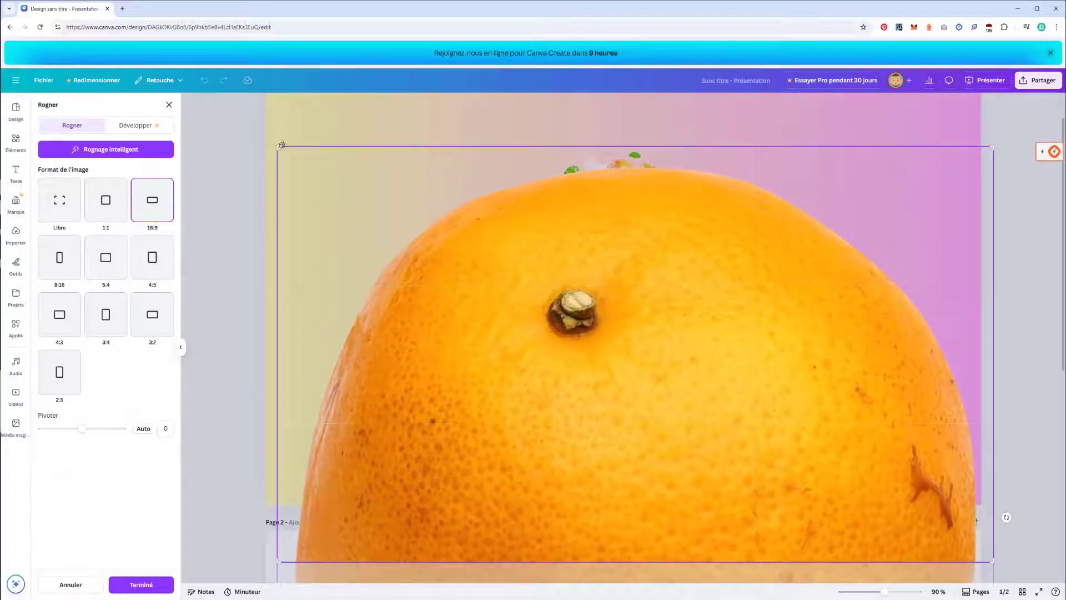
drag(282, 144, 549, 301)
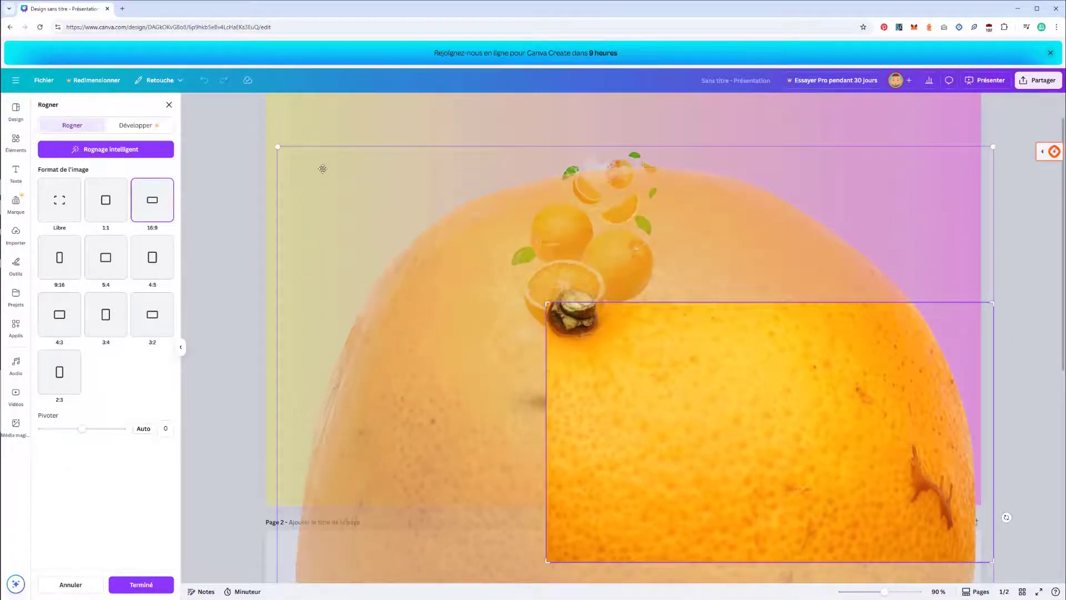
drag(277, 146, 429, 303)
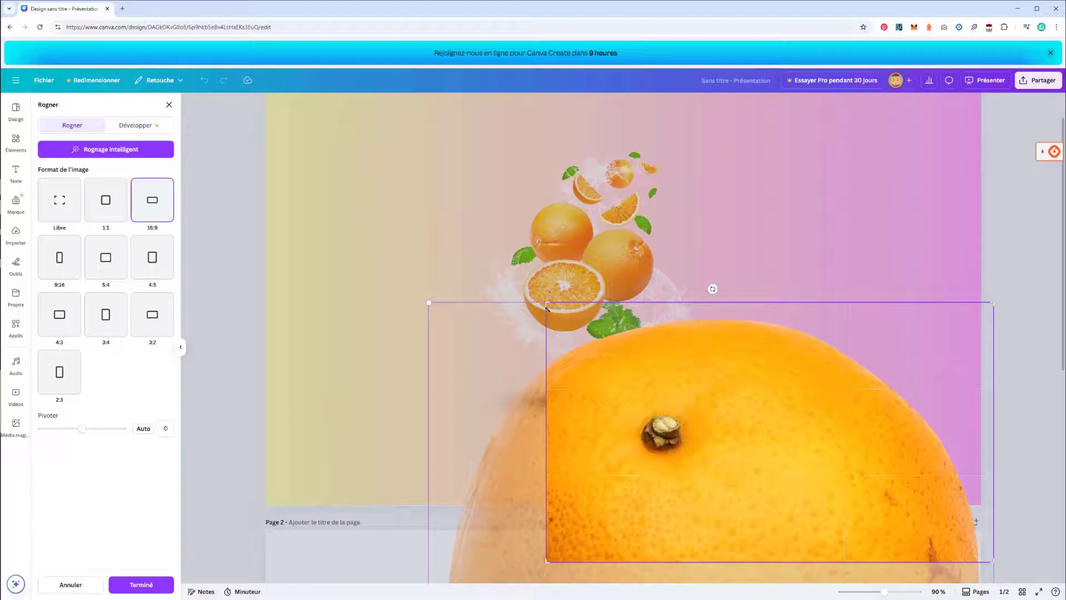
drag(609, 415, 666, 290)
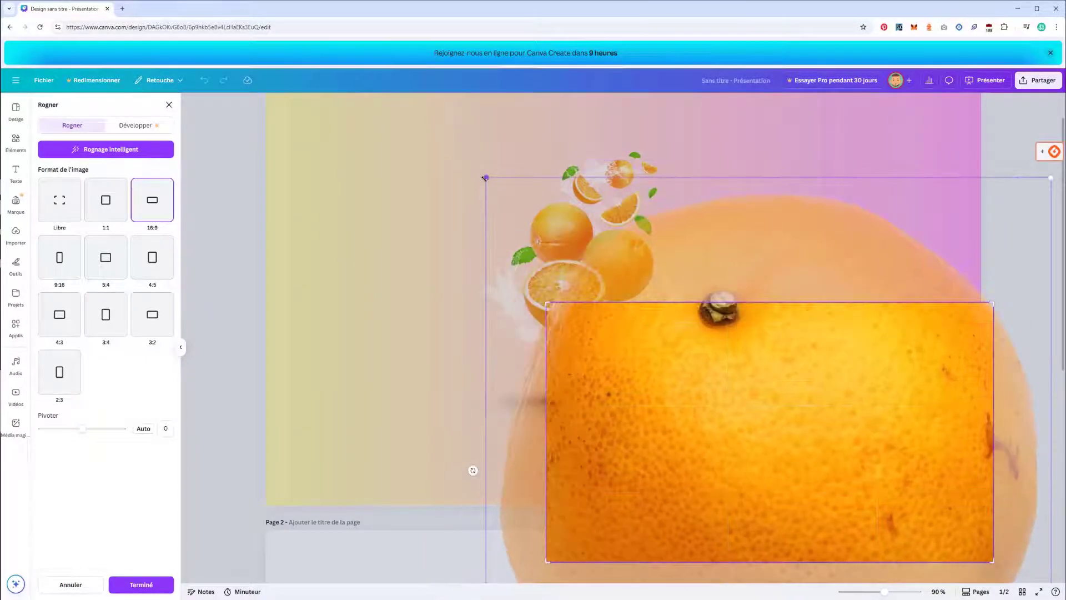
drag(486, 177, 546, 240)
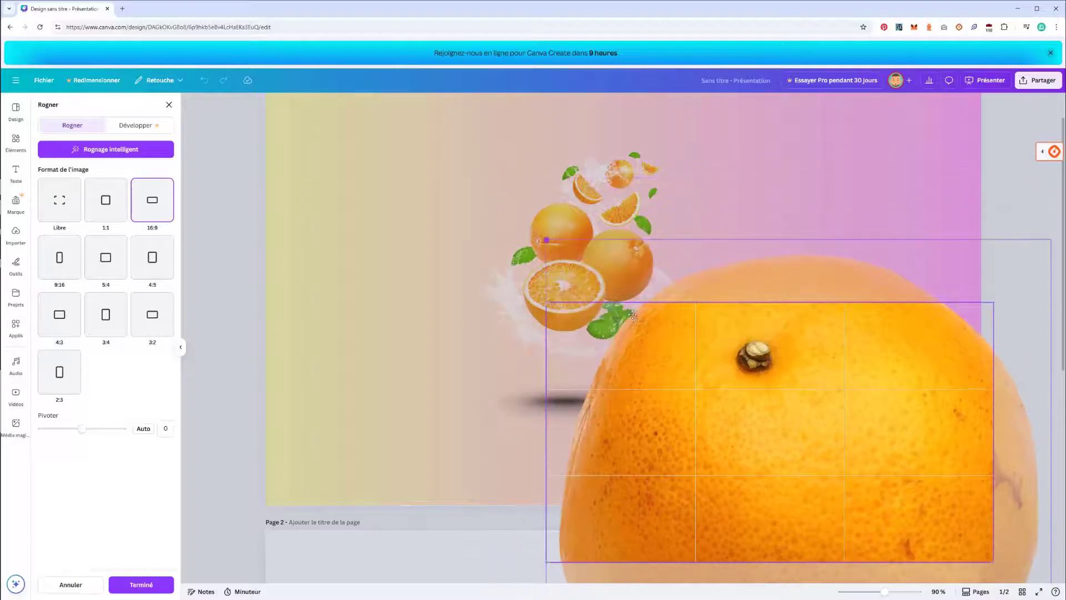
Switch the orange's crop to the free format and extend the frame's upper-left corner around more of the fruit.
click(51, 193)
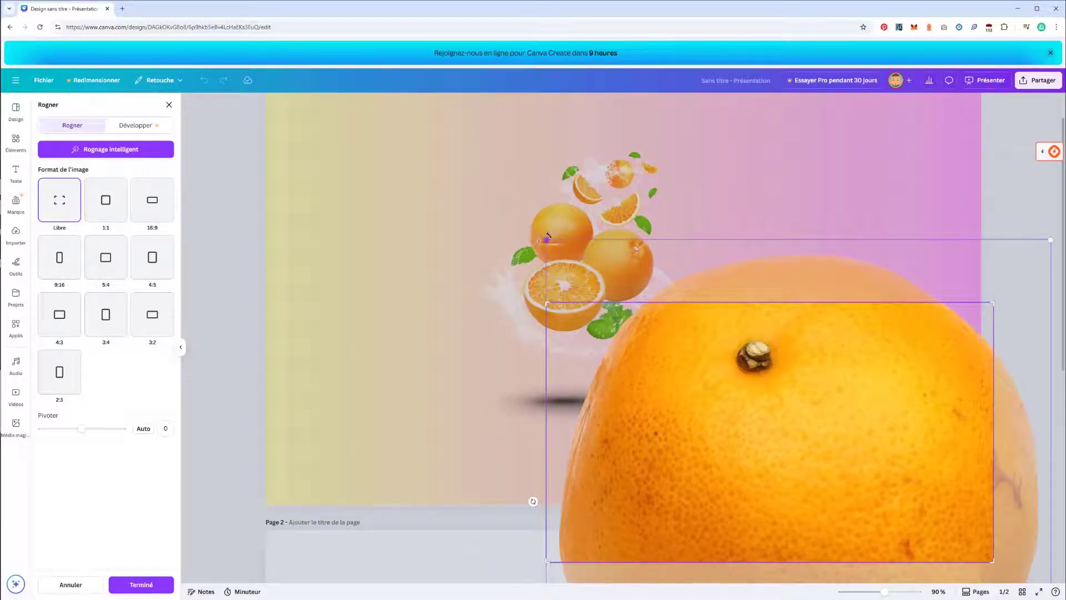
drag(571, 368, 560, 339)
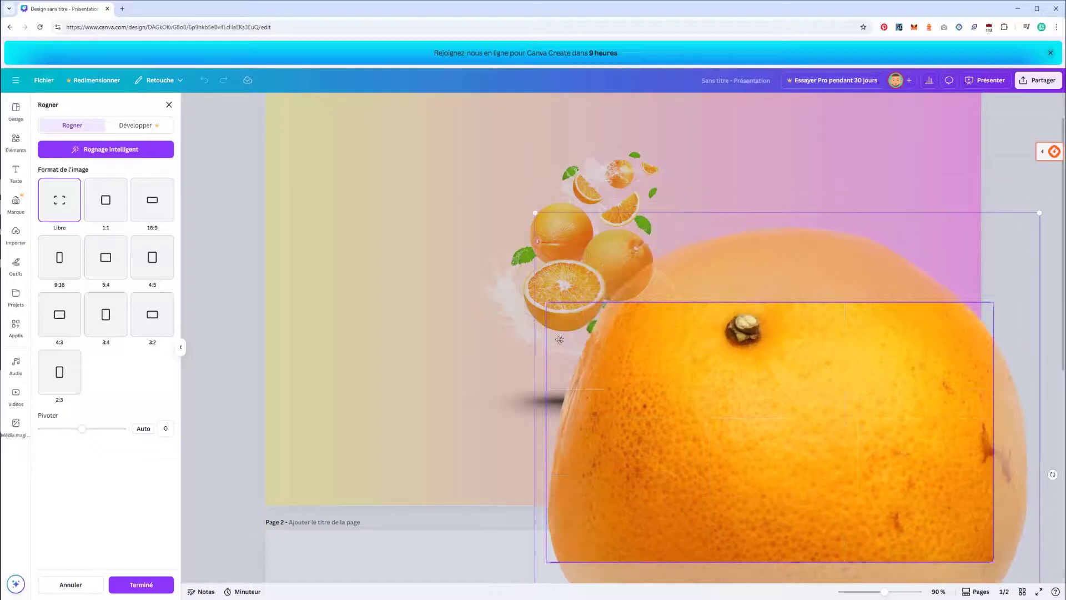
drag(601, 302, 510, 172)
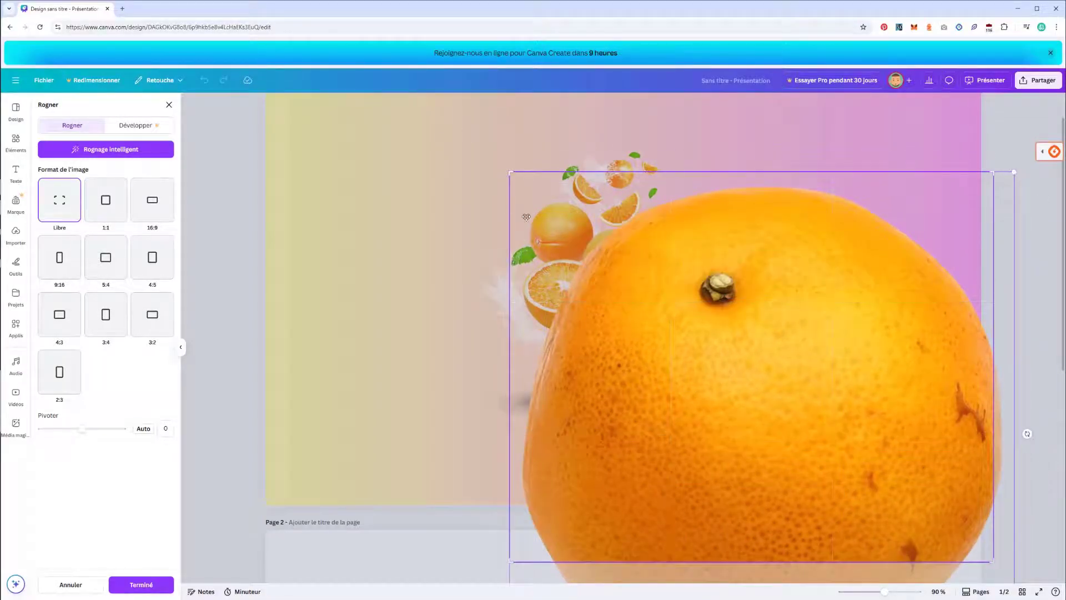
drag(571, 278, 609, 354)
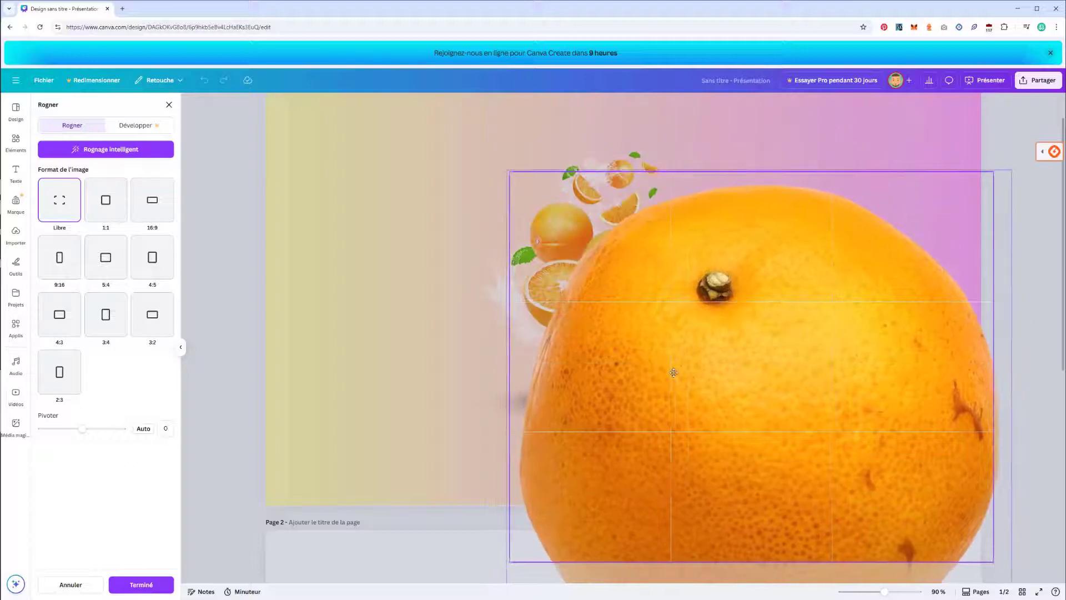
drag(536, 198, 537, 199)
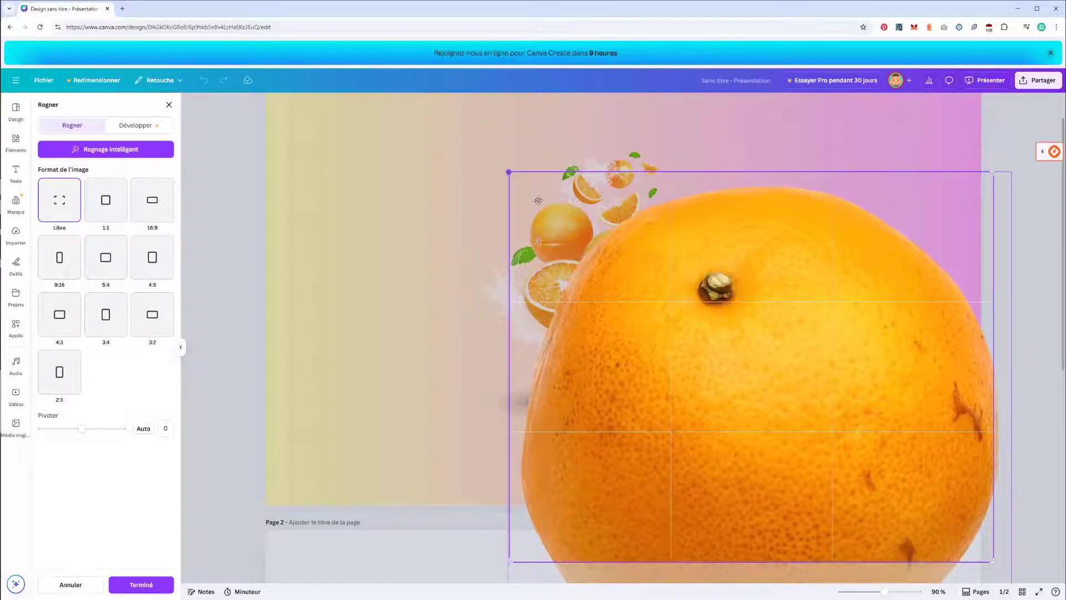
drag(659, 324, 658, 323)
Shrink the free crop frame at the page's lower-right corner and scale the orange down to nearly fit inside it.
drag(511, 175, 767, 354)
mouse_move(820, 421)
mouse_down()
mouse_move(766, 376)
mouse_move(822, 429)
mouse_move(811, 415)
mouse_up()
drag(787, 338, 708, 268)
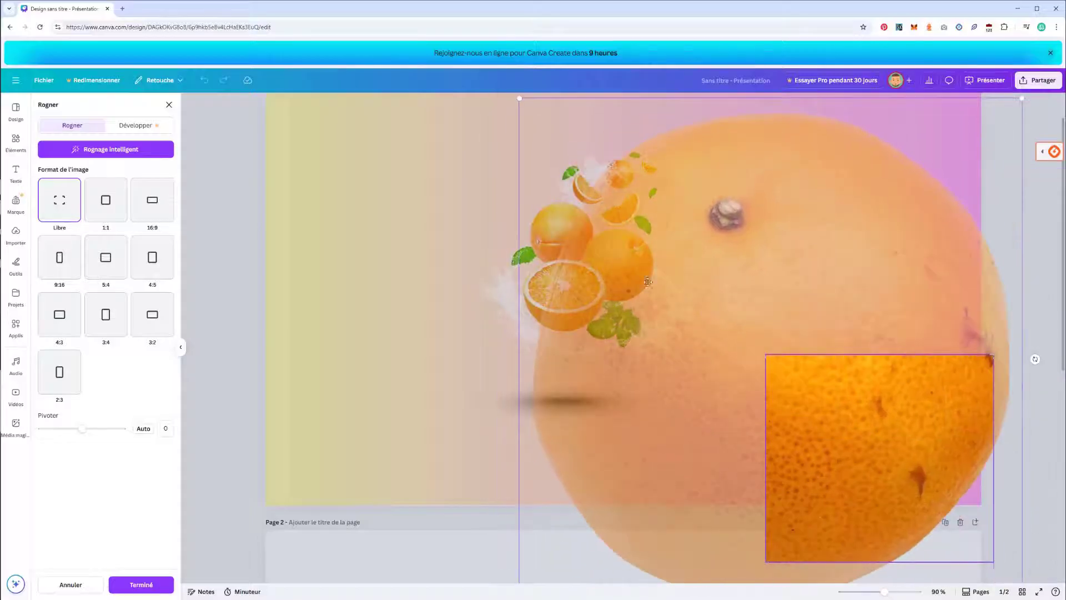
drag(764, 399, 744, 446)
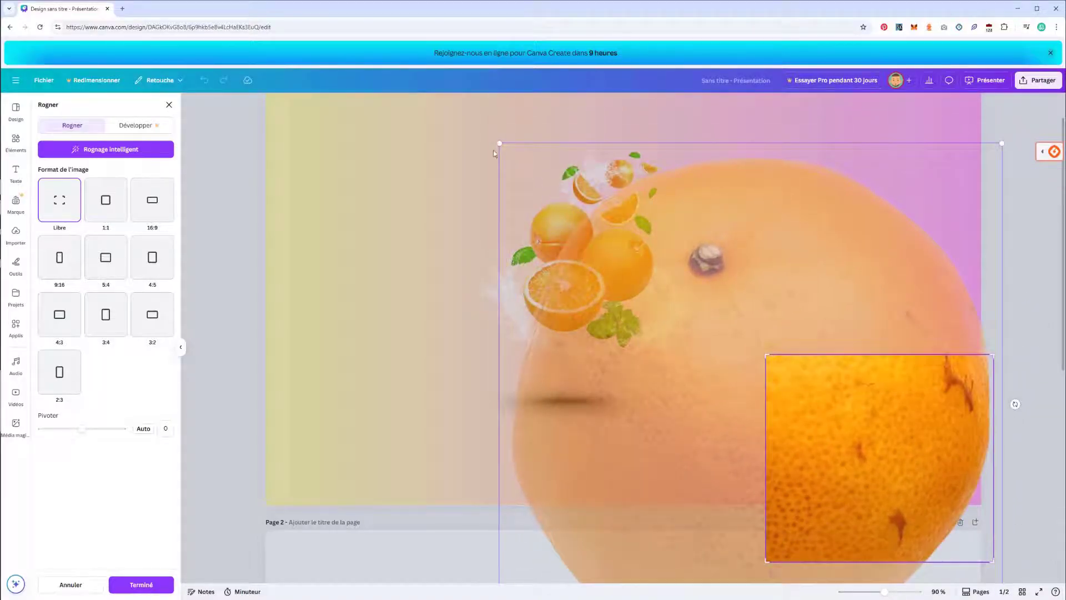
drag(499, 144, 704, 354)
drag(762, 395, 772, 323)
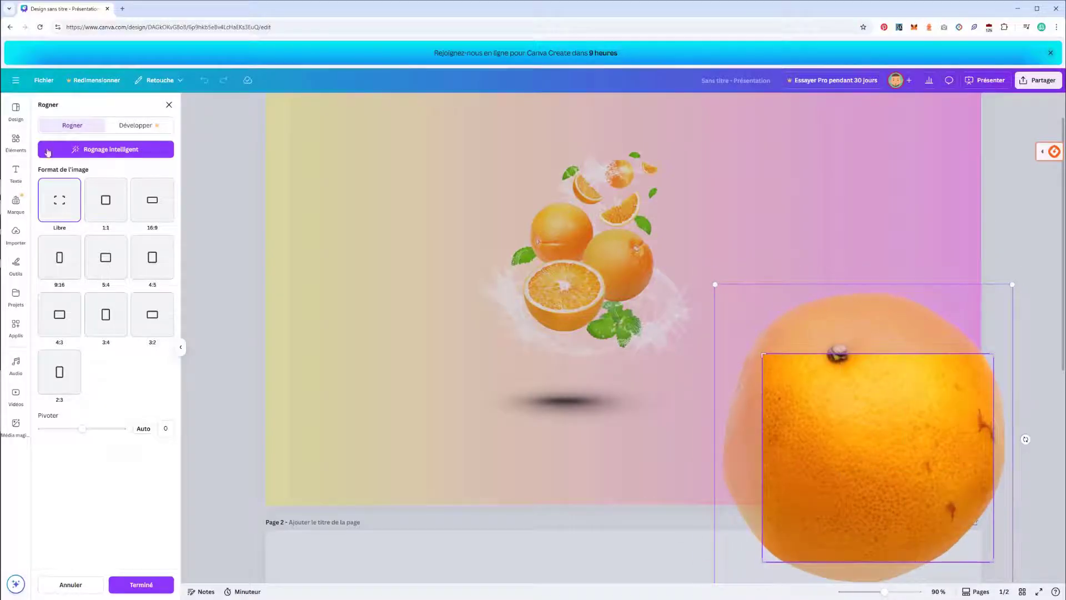
Set the orange's crop format to 1:1, scale and centre the fruit in the square frame, and apply the crop.
click(105, 200)
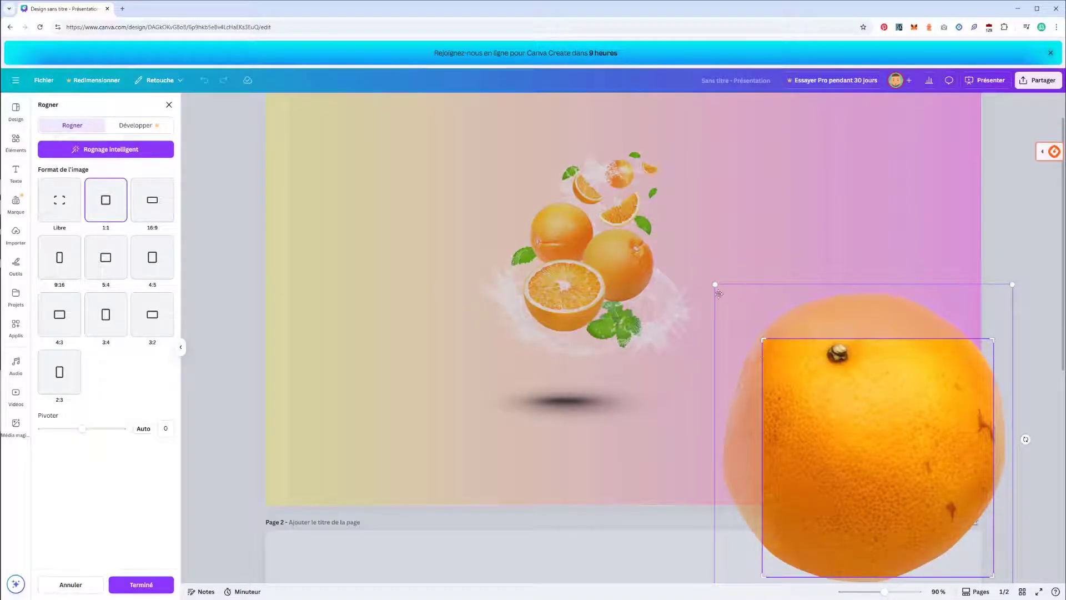
drag(714, 285, 780, 340)
drag(857, 433, 819, 410)
key(Return)
Move the whole orange to the page's left half, refit the picture and square crop frame around the entire fruit, and apply the crop.
drag(874, 451, 434, 279)
double_click(467, 307)
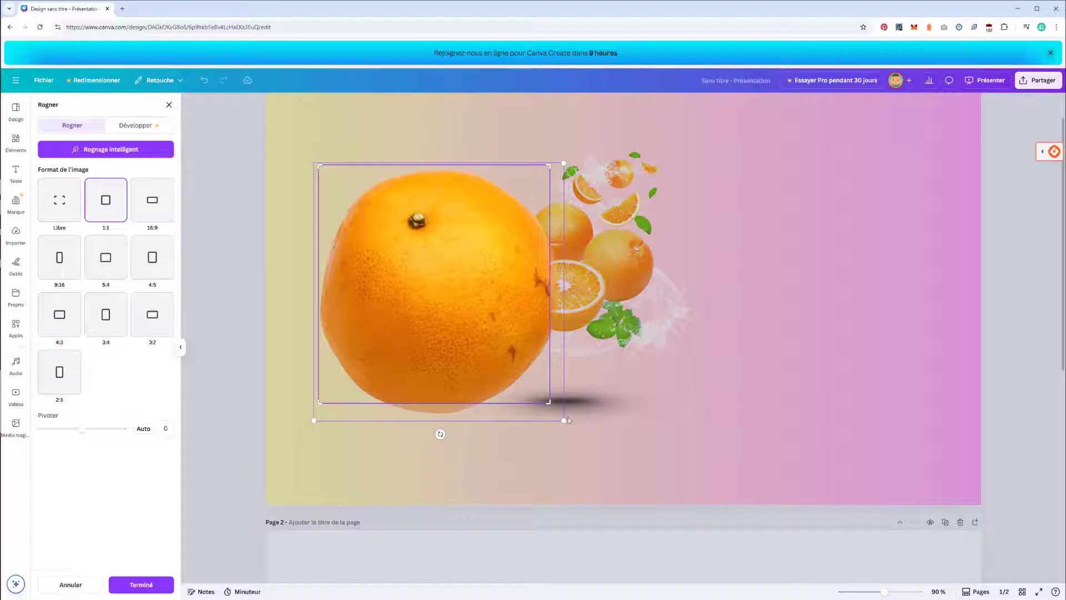
drag(562, 416, 550, 404)
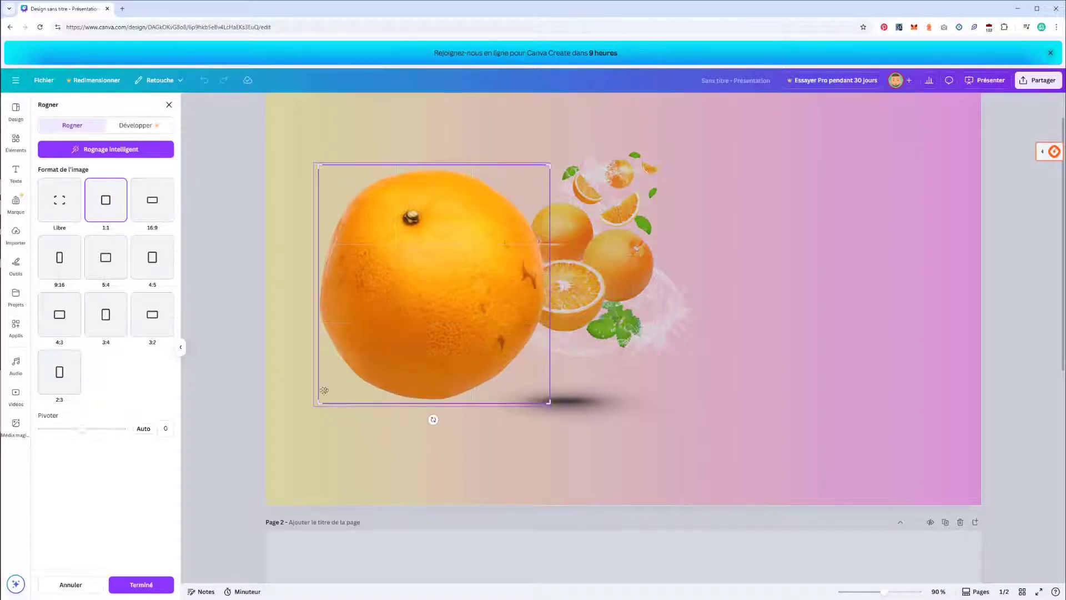
drag(319, 401, 306, 404)
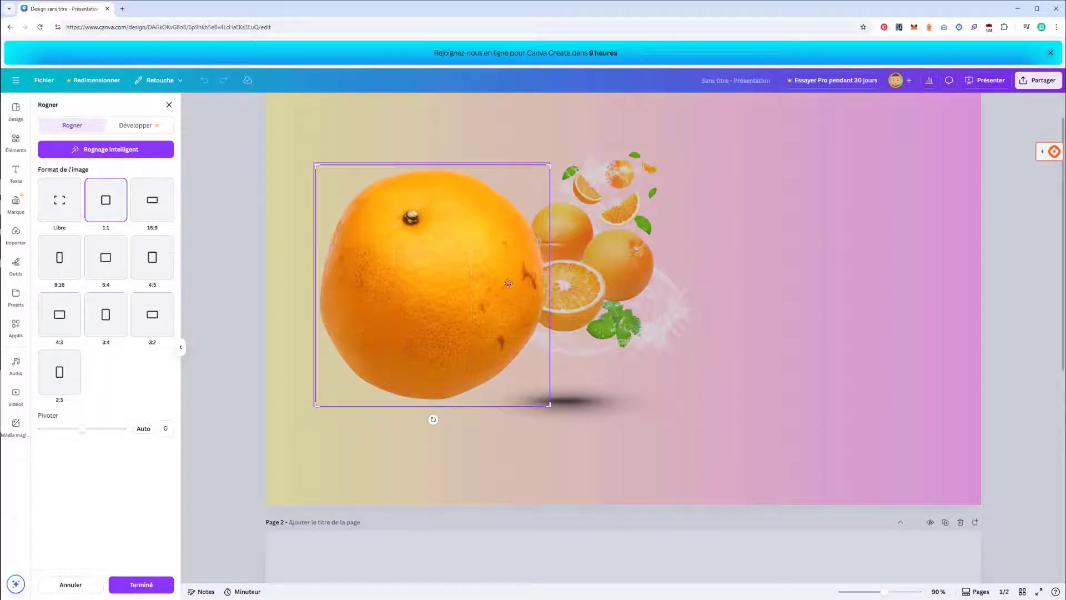
click(253, 269)
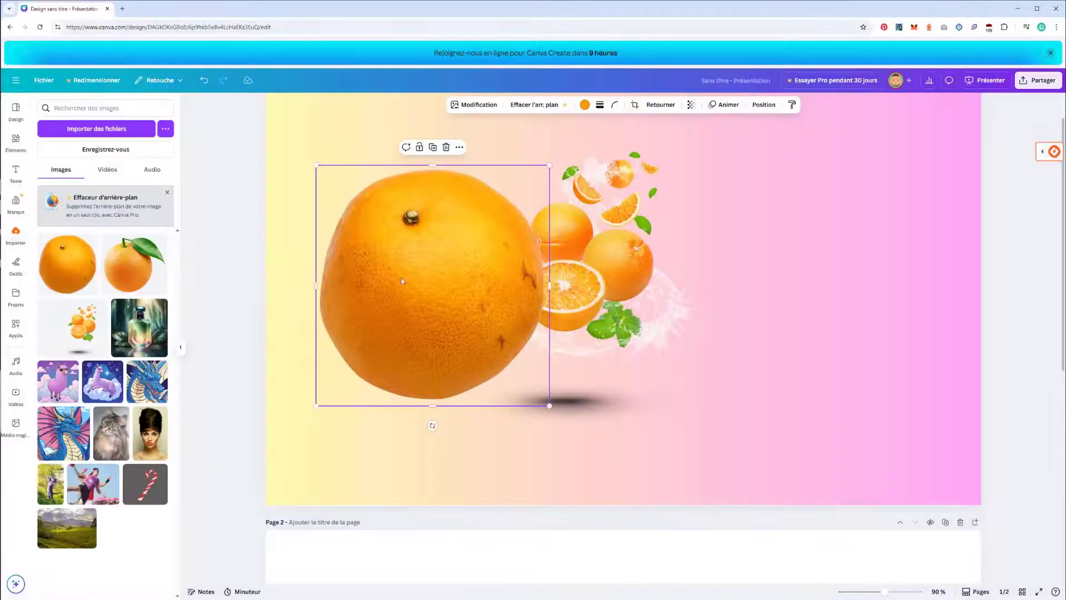
Shrink the whole orange to about 269 px wide, and lower and enlarge the image of oranges with mint and splashes.
drag(550, 406, 447, 231)
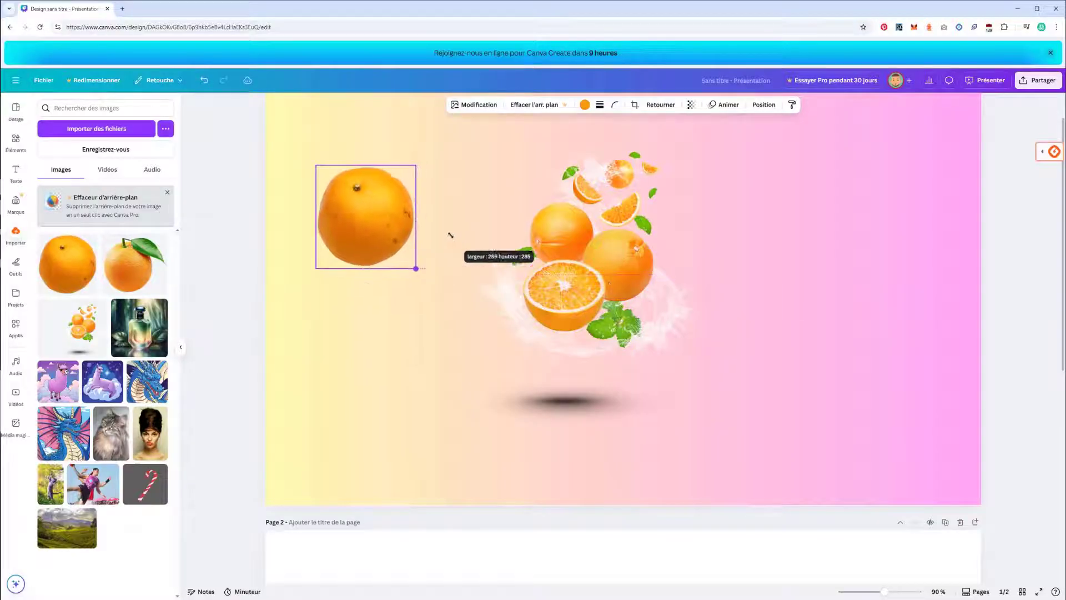
click(622, 293)
drag(622, 292, 622, 370)
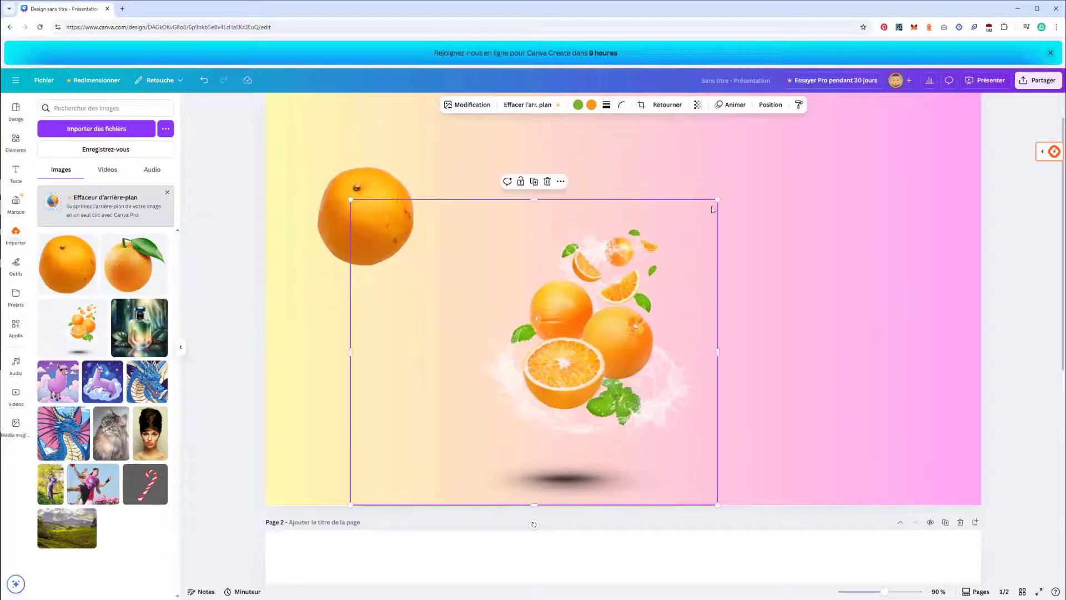
drag(718, 199, 825, 139)
Place the whole orange's layer directly beneath the splash image and position the fruit near the page's upper-left corner.
click(333, 236)
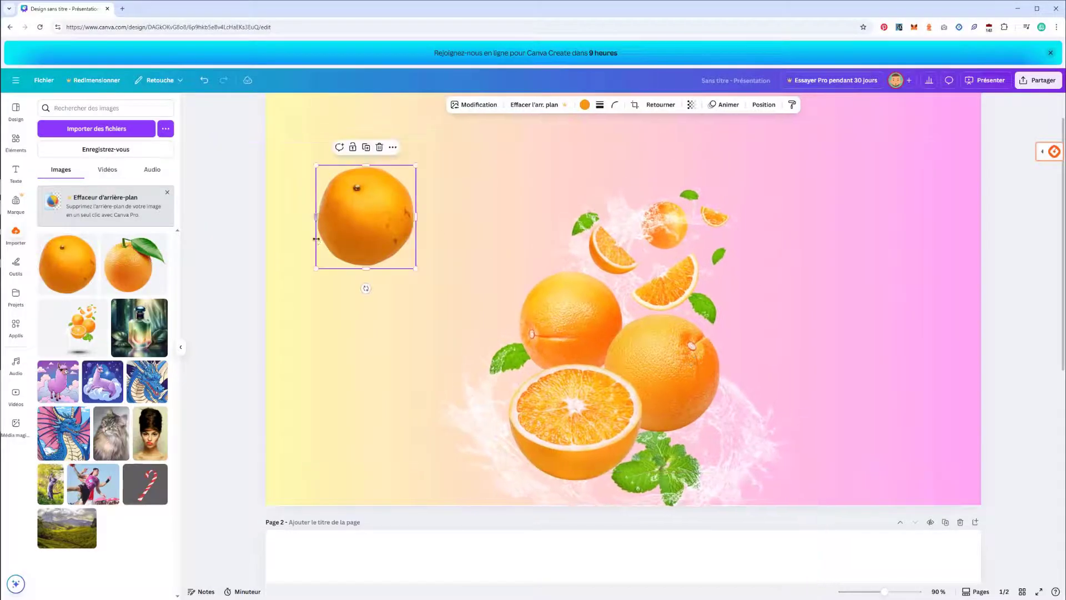
drag(389, 203, 437, 222)
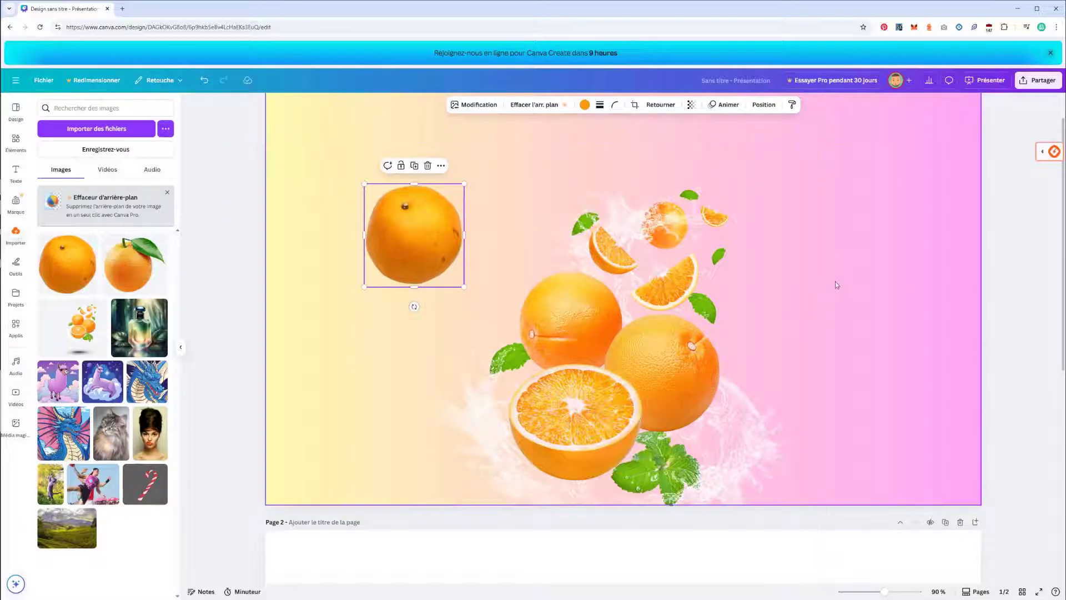
click(760, 105)
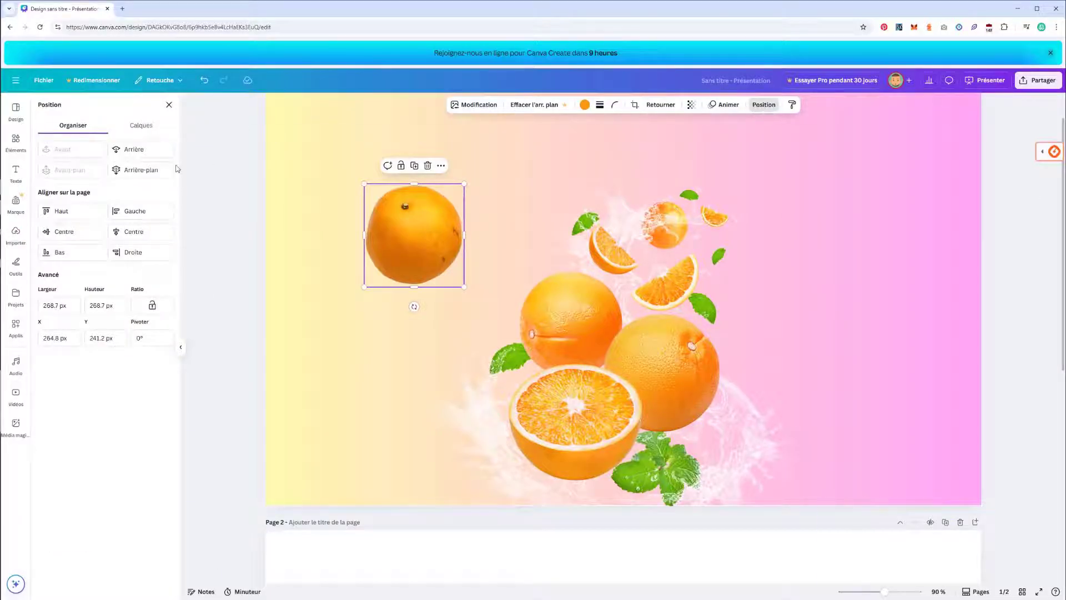
click(131, 126)
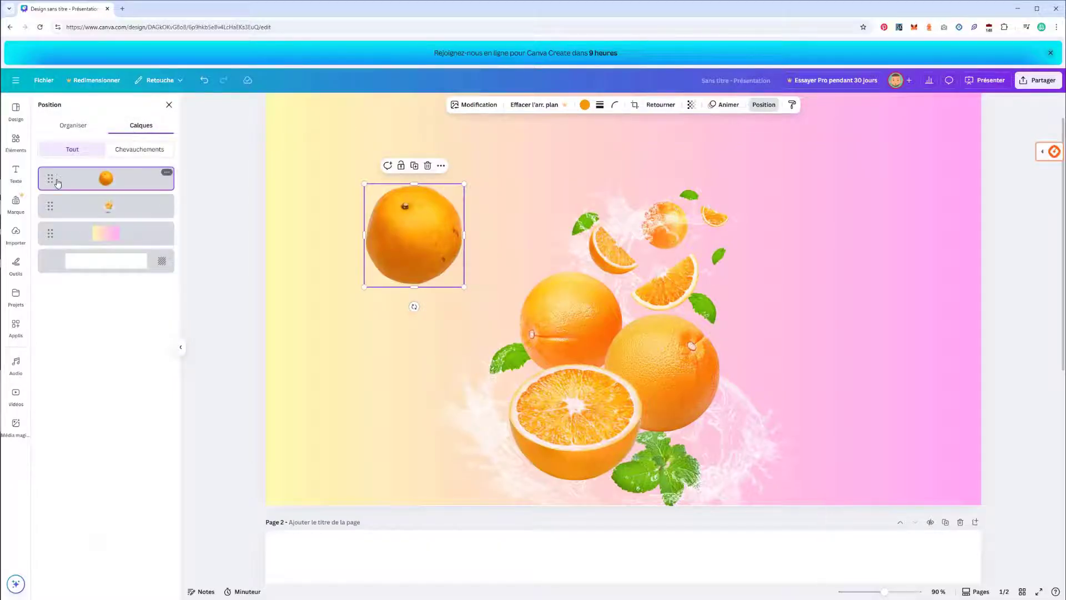
drag(57, 182, 56, 206)
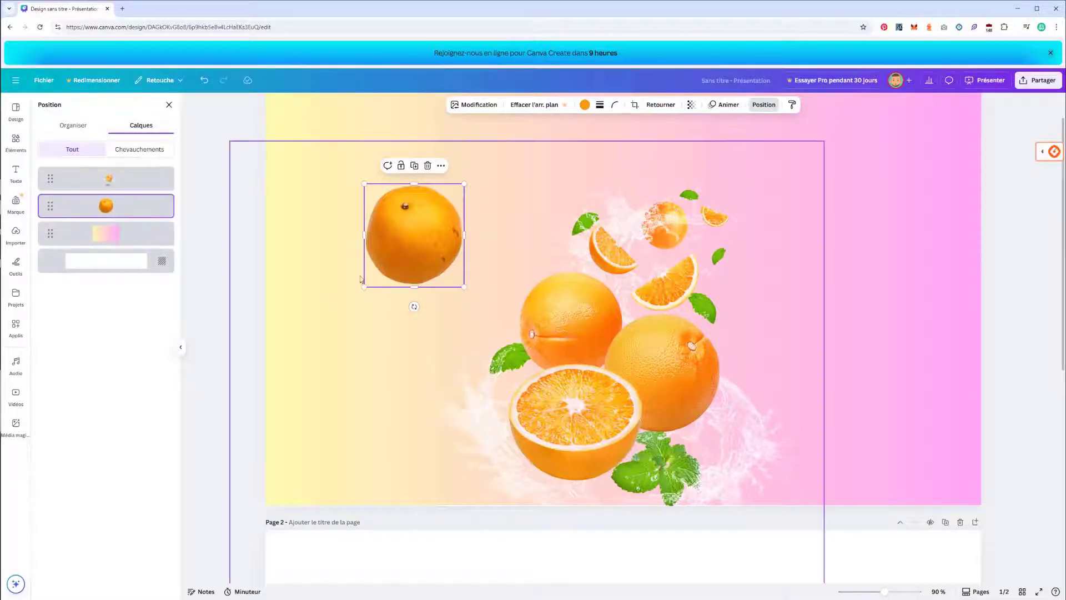
drag(396, 221, 362, 189)
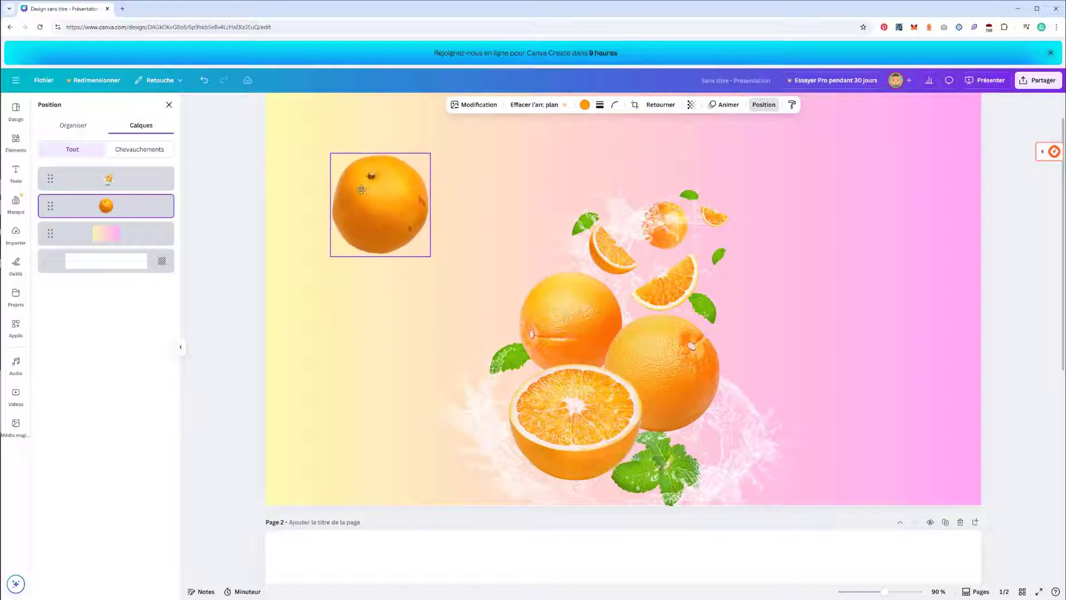
Shrink the splash image and position its oranges at the lower centre of the page.
drag(624, 349, 623, 355)
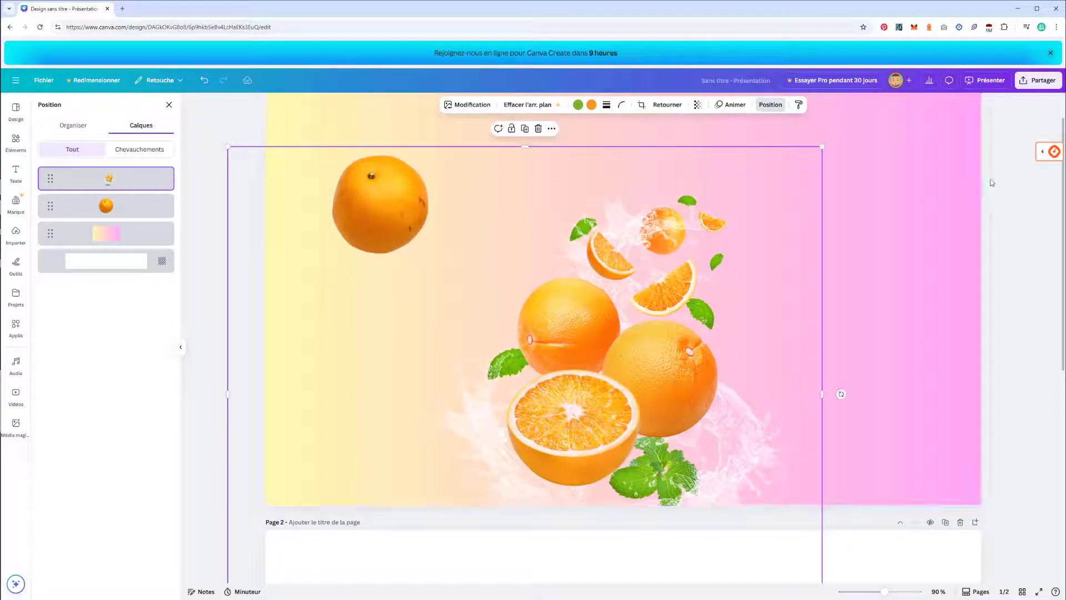
drag(821, 147, 756, 233)
drag(558, 367, 622, 346)
Add the uploaded orange with a green leaf beside the splash image and reduce its size.
click(379, 165)
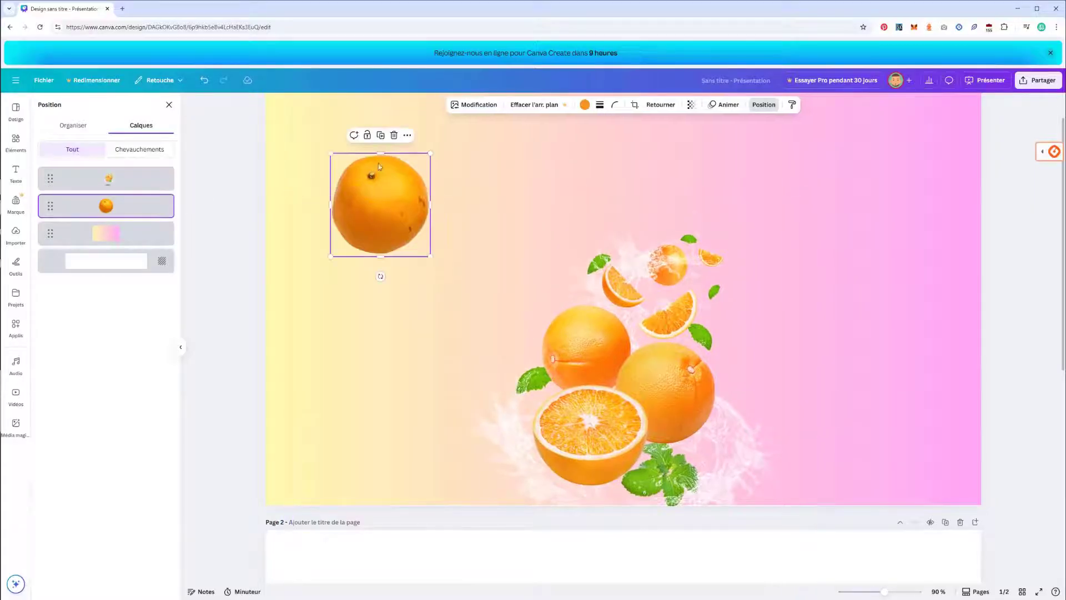
click(17, 265)
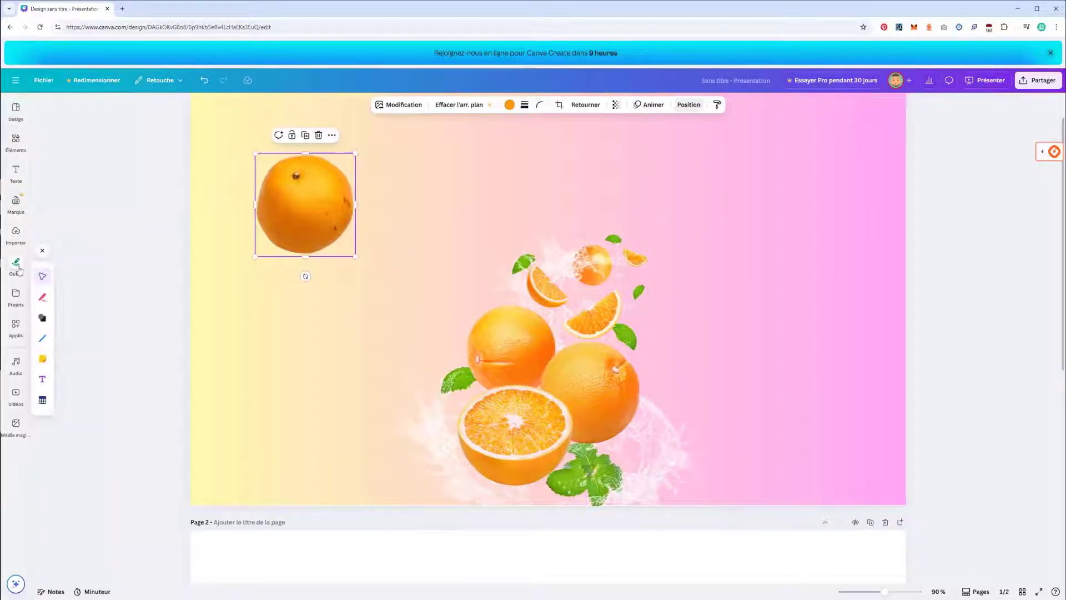
click(15, 232)
drag(120, 247, 732, 354)
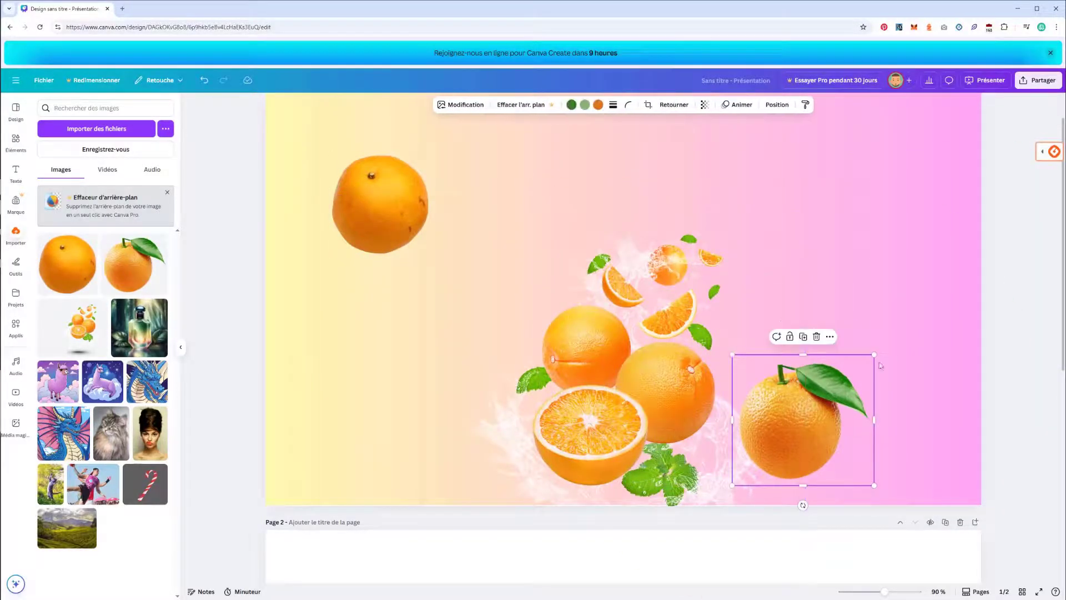
drag(875, 355, 828, 398)
Position the leafed orange at the page's upper right and a copy at the lower left, tilting the copy clockwise.
drag(775, 454, 671, 270)
drag(449, 361, 400, 408)
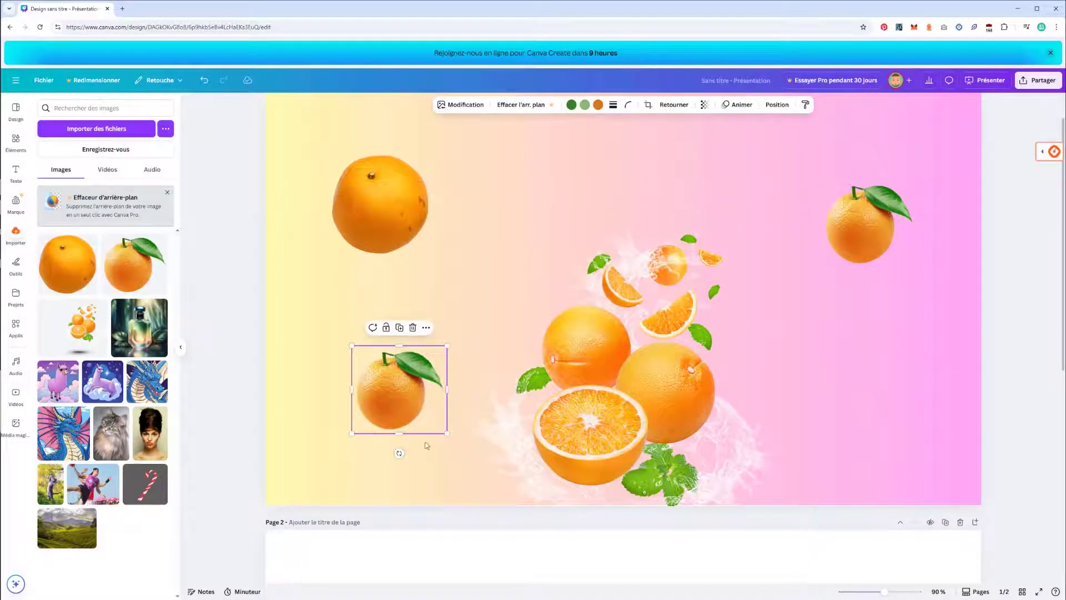
drag(400, 452, 366, 442)
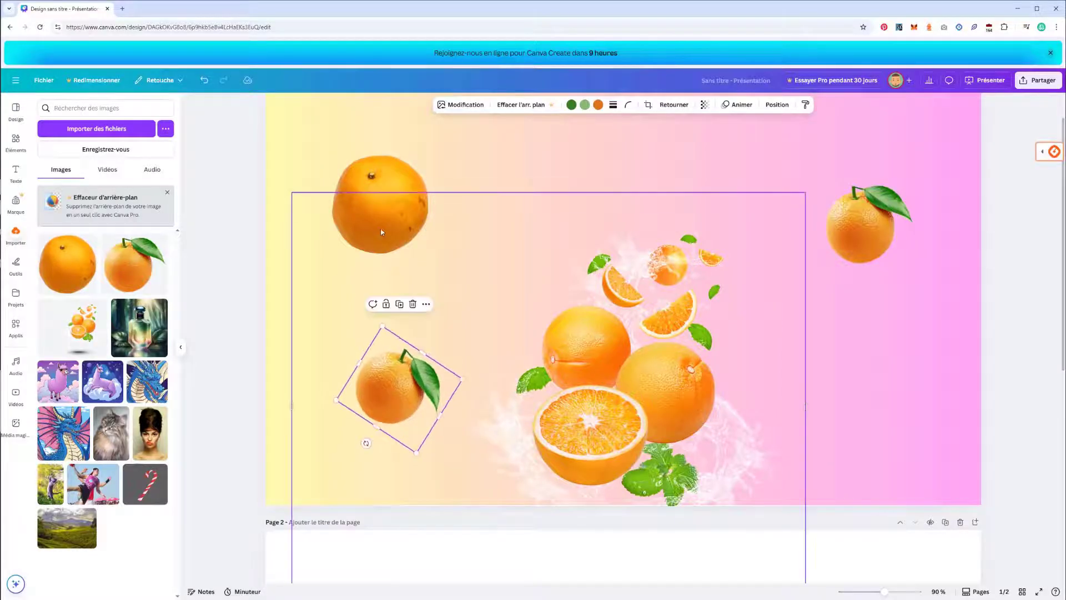
Duplicate the whole orange without a leaf and place the copy at the page's lower right.
click(381, 231)
click(382, 177)
drag(382, 177, 837, 377)
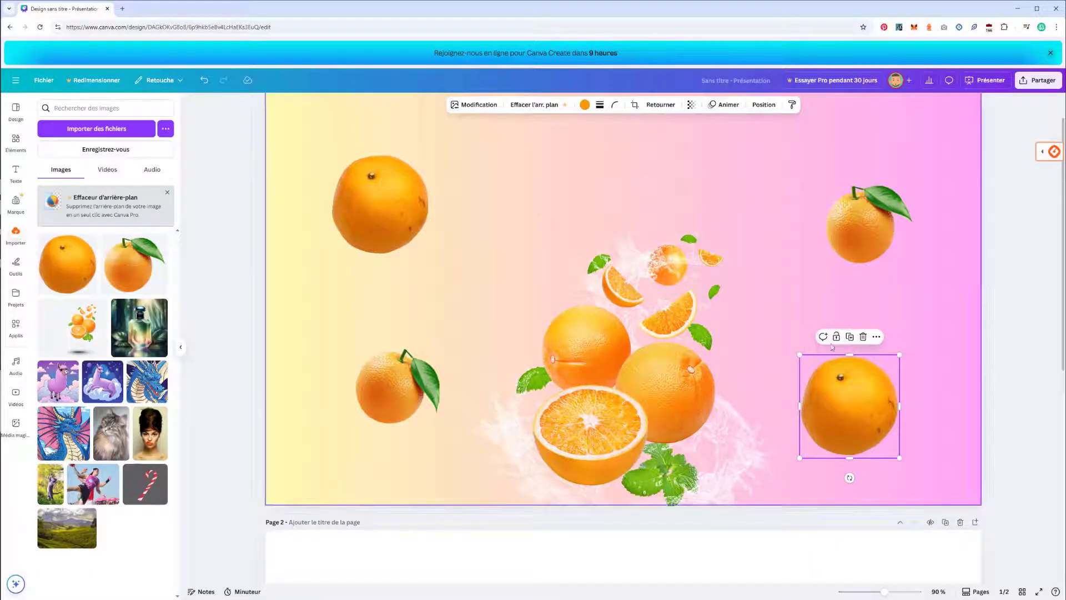
Flip the lower-right orange horizontally and shift it slightly towards the page's right edge.
click(763, 105)
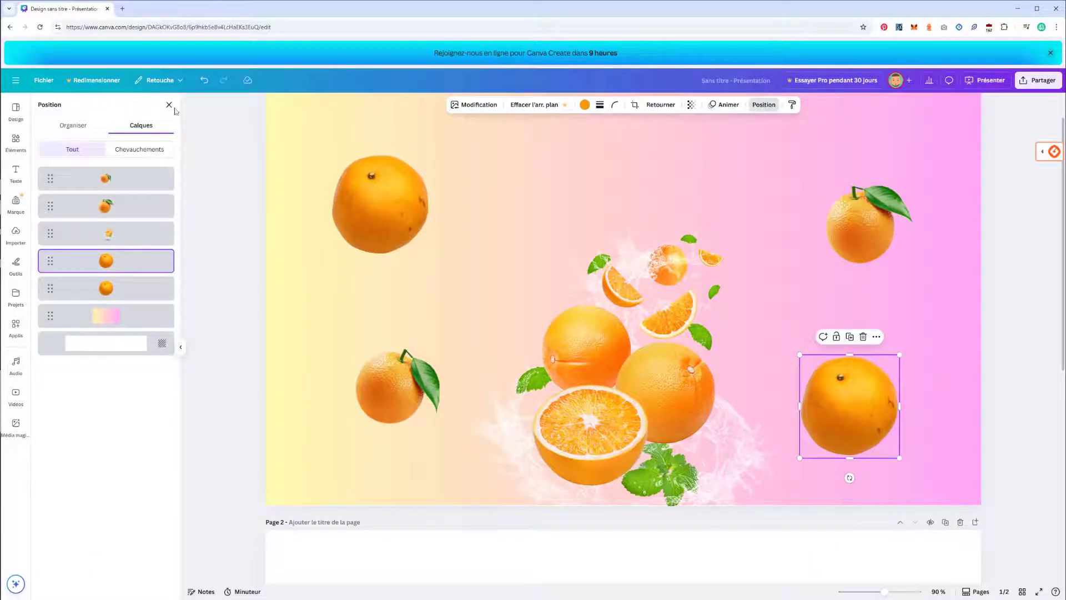
click(73, 127)
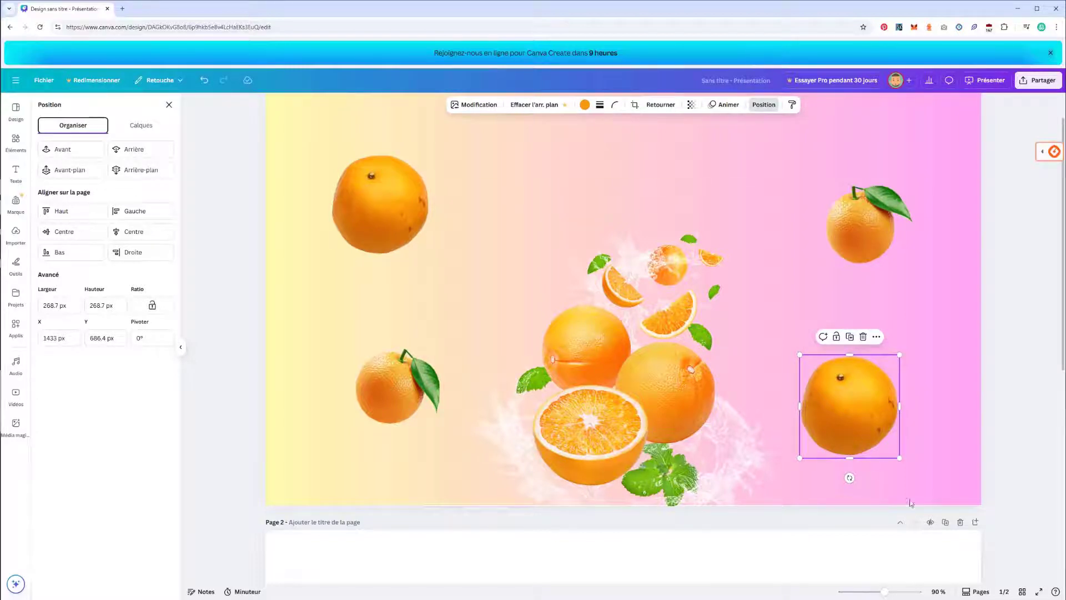
click(660, 105)
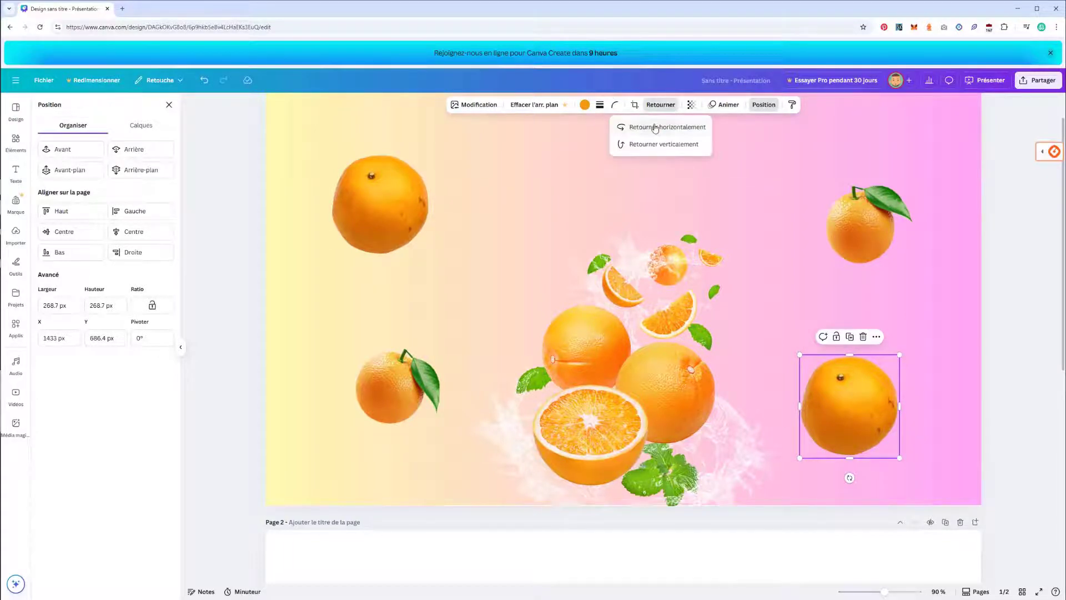
click(655, 128)
drag(851, 407, 877, 411)
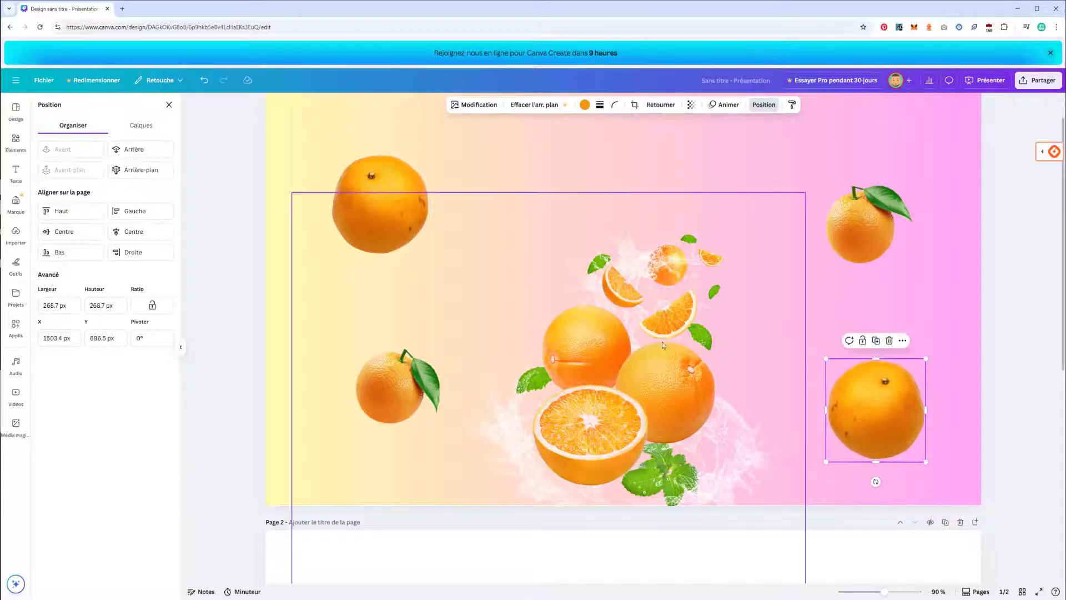
Add a text box reading "ORANGE" and enlarge it to font size 105.
click(15, 174)
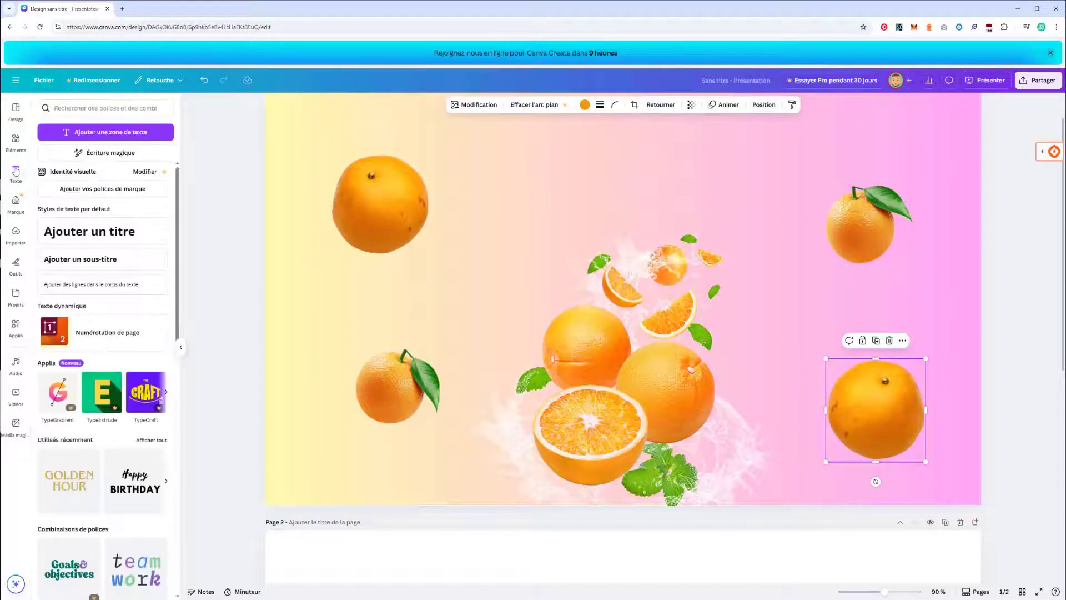
click(106, 132)
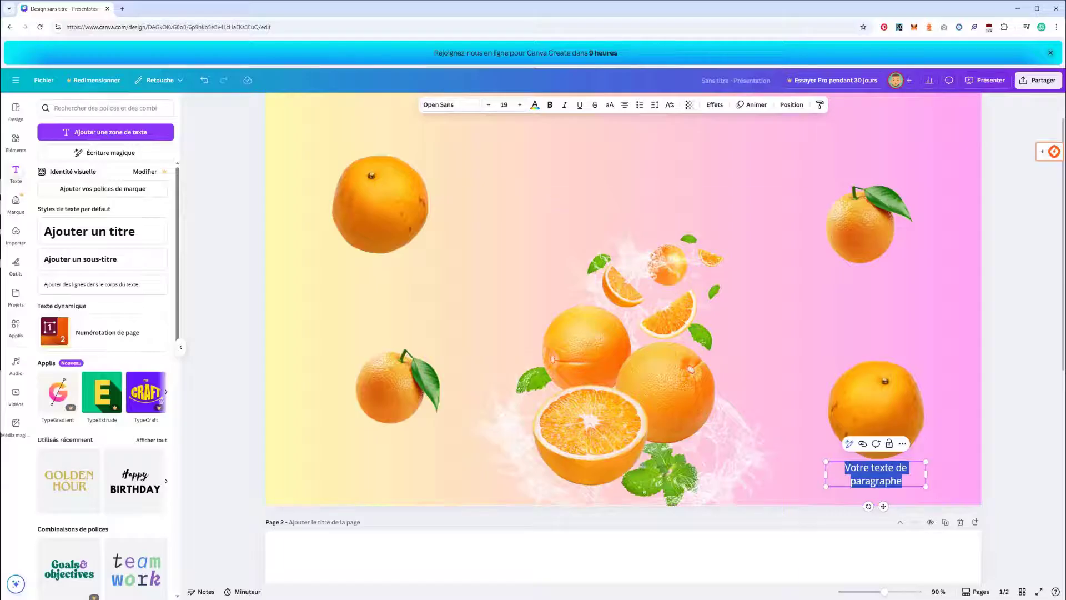
text(ORANGE)
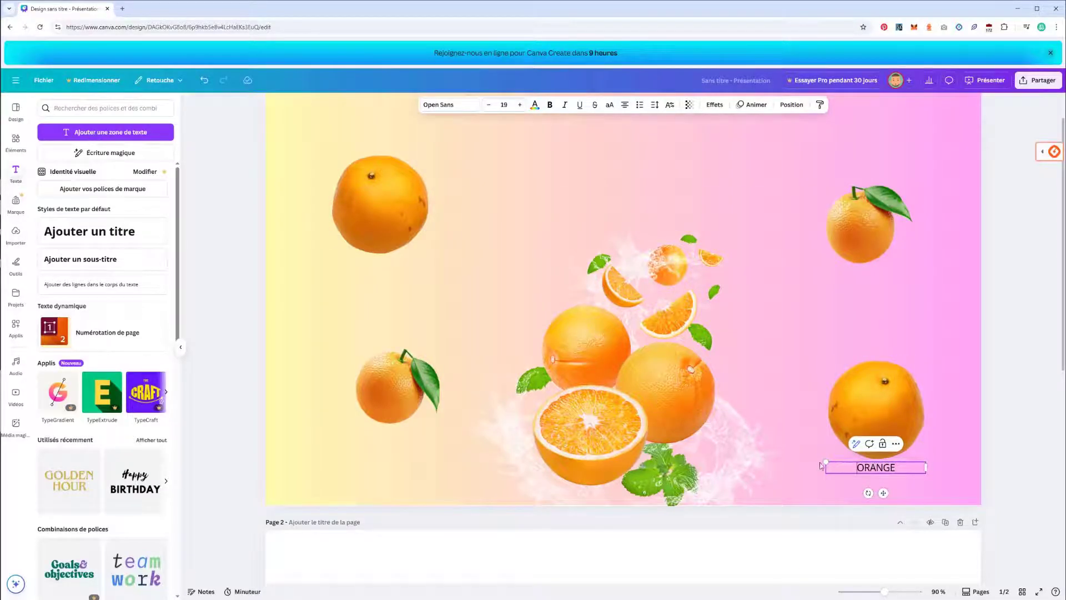
drag(822, 462, 379, 318)
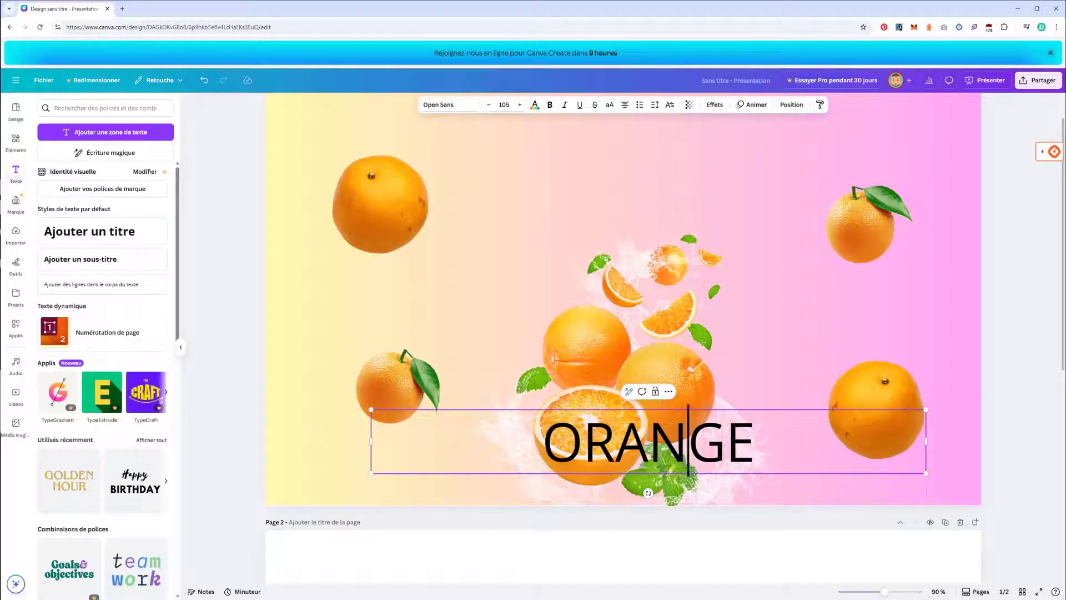
Set the ORANGE text to the Gliker font and colour it white (#FFFFFF).
key(ctrl+a)
click(464, 103)
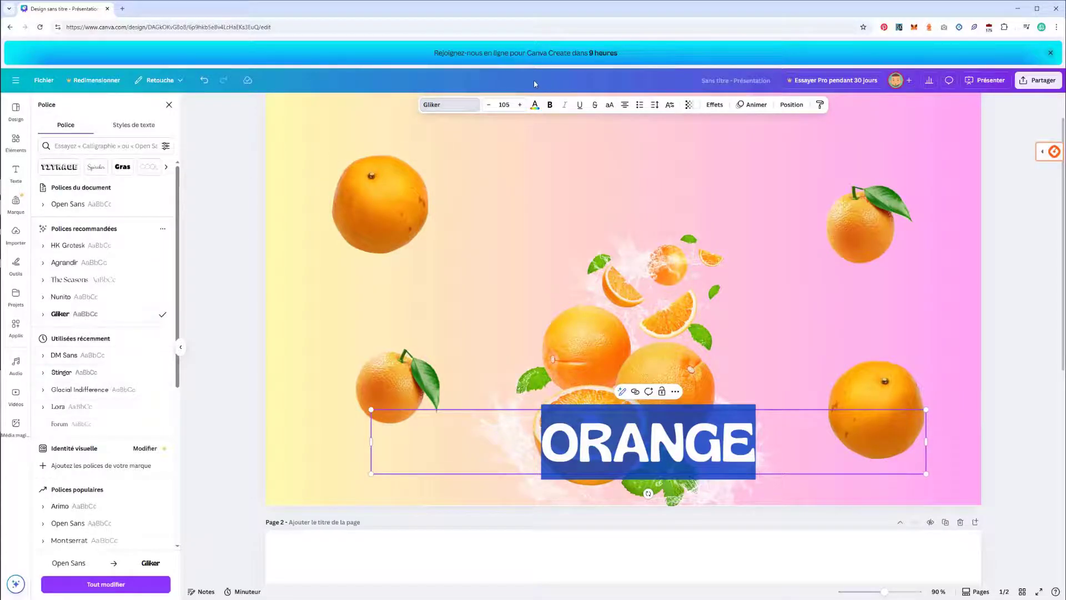
click(534, 105)
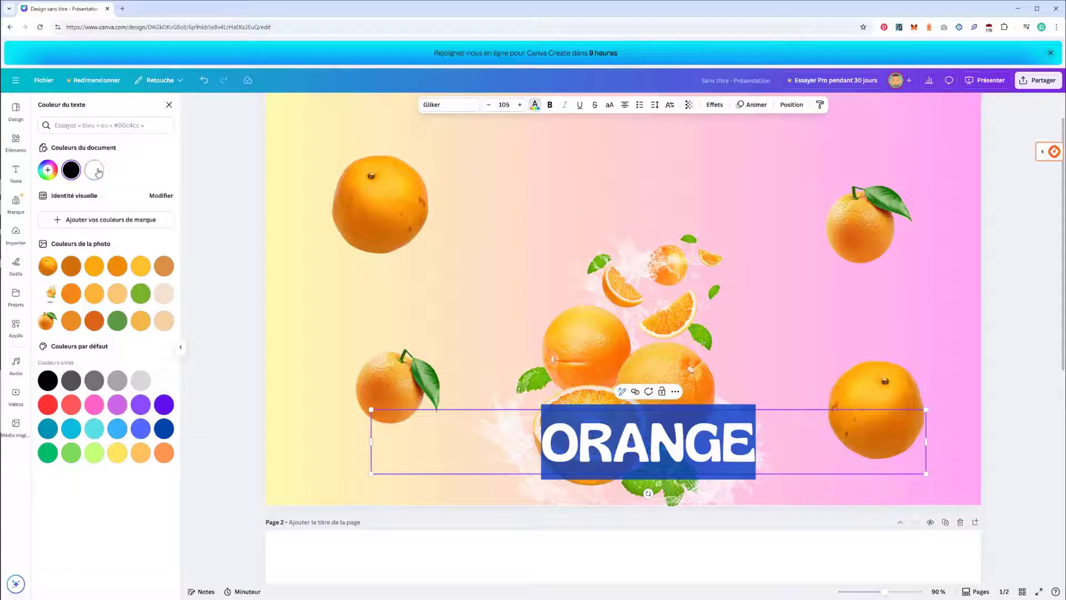
click(97, 171)
click(101, 174)
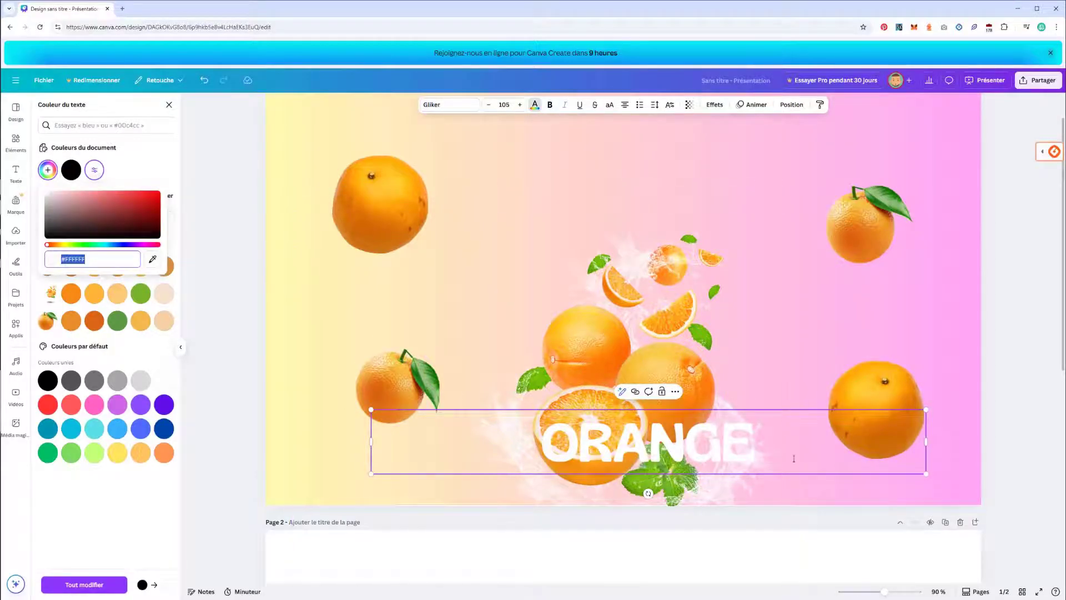
Narrow the ORANGE text box, move it above the splash image, and enlarge the title to font size 113.
drag(928, 441, 642, 444)
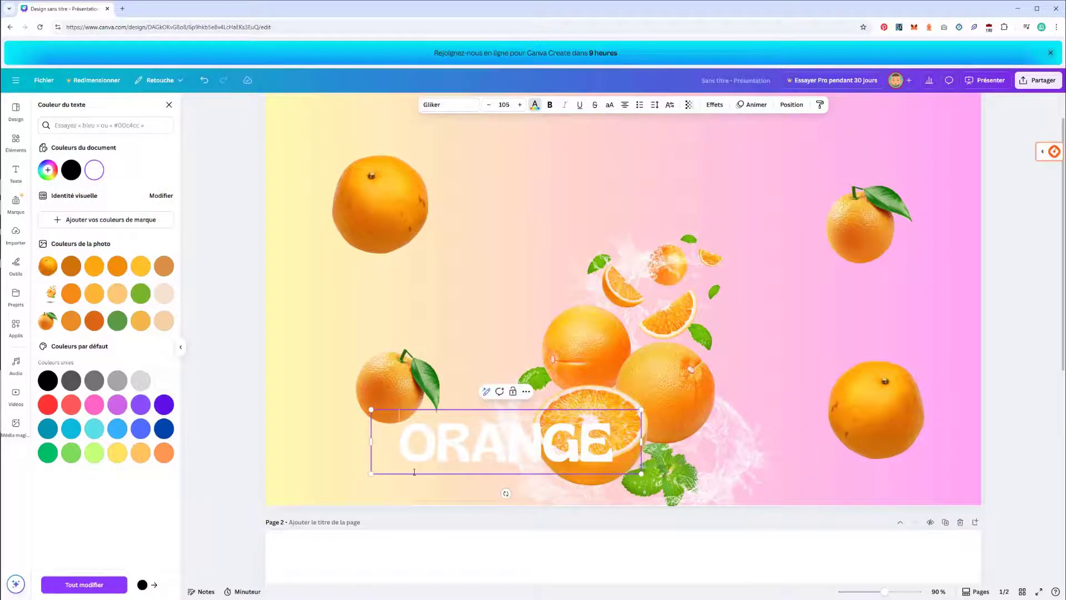
click(346, 423)
drag(452, 454, 569, 185)
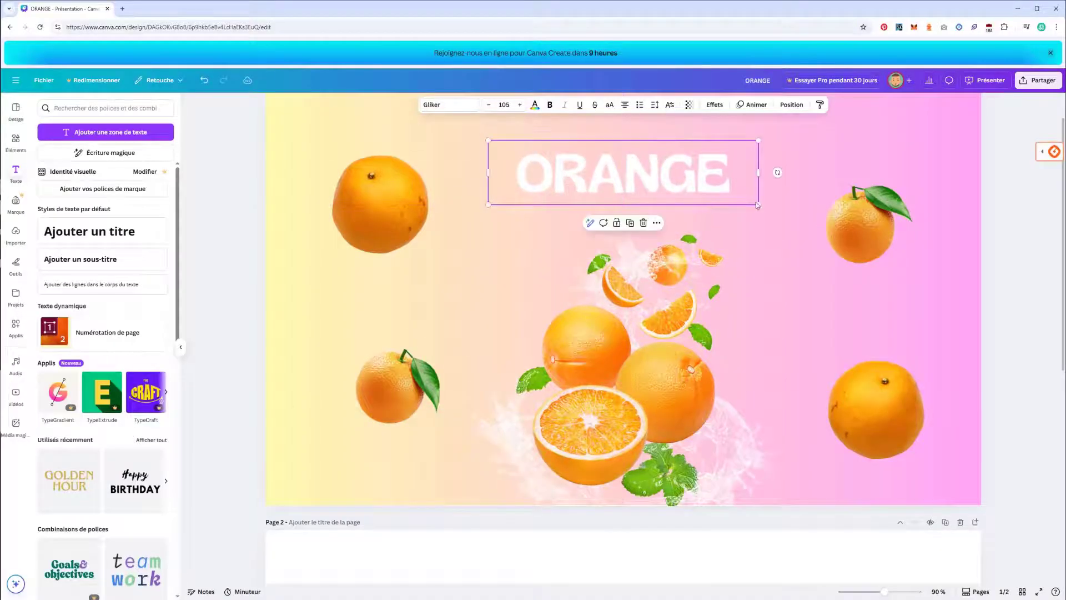
drag(759, 204, 777, 209)
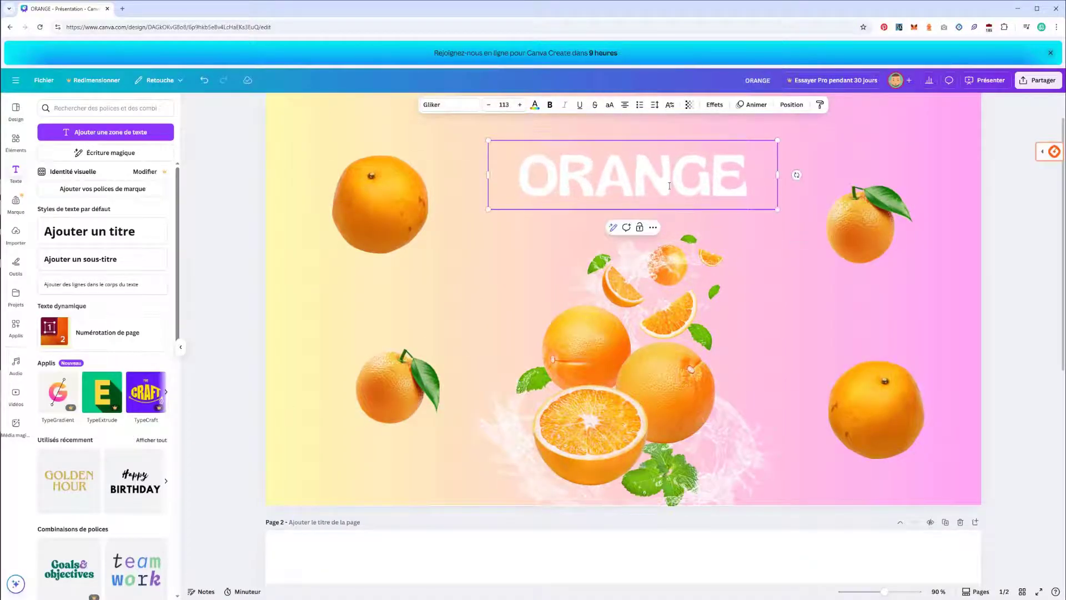
Delete the blank second page of the presentation.
click(497, 350)
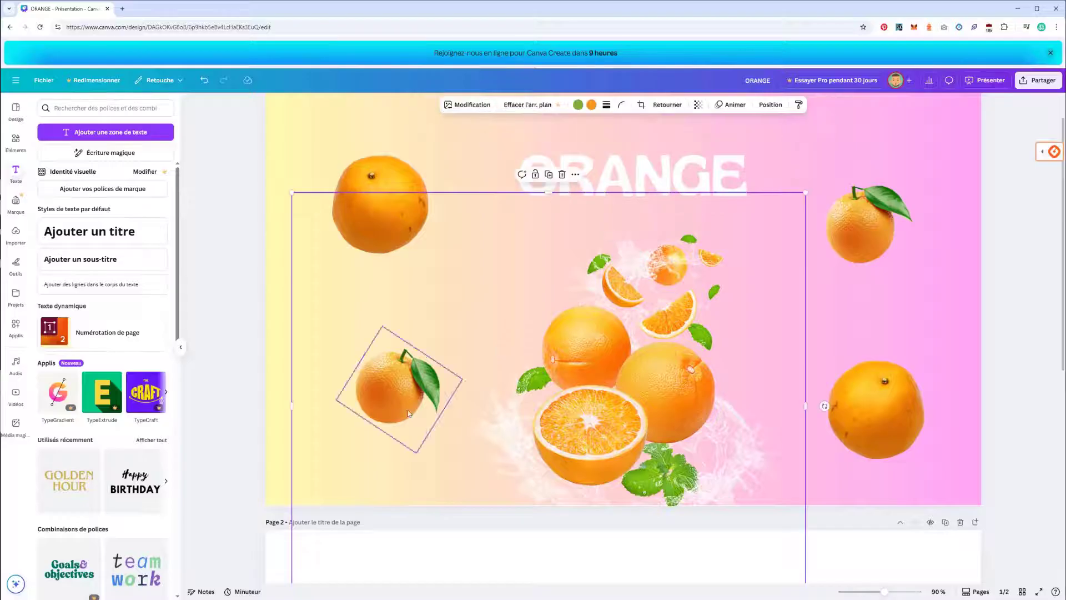
scroll(388, 461, down, 1)
click(365, 508)
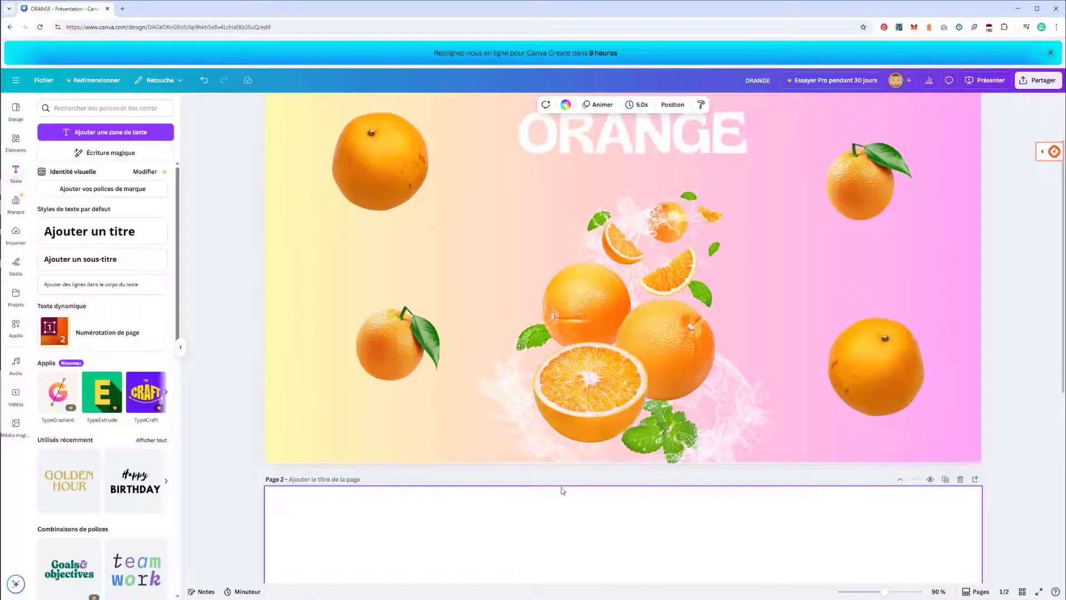
click(960, 479)
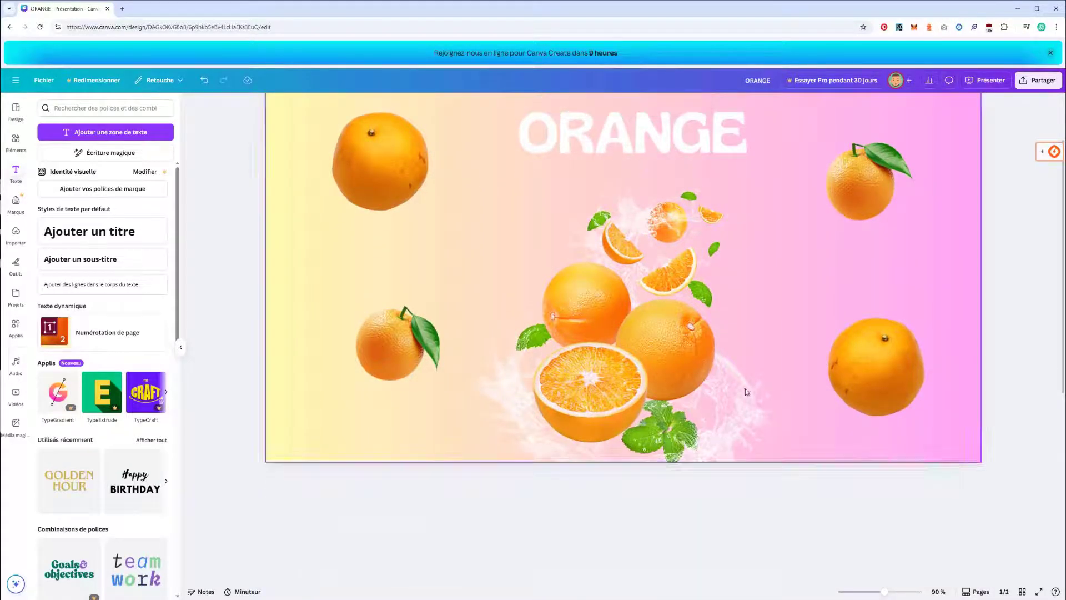
Move the ORANGE title slightly higher on the page and duplicate the finished page.
drag(603, 242, 602, 206)
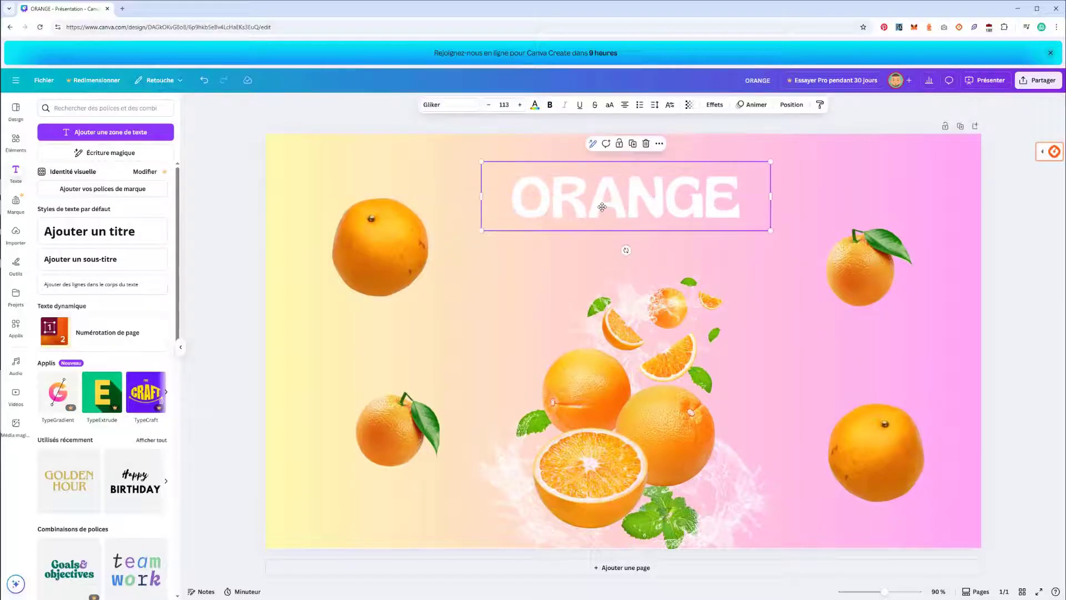
click(959, 126)
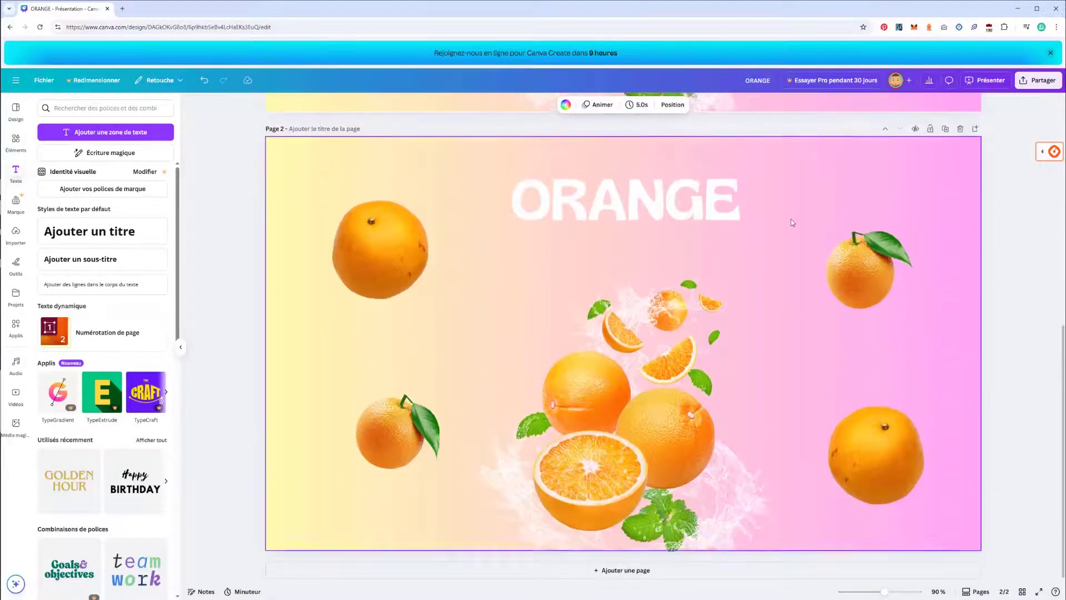
Lower the splash image on page 1 so that only its upper part stays inside the page's lower edge.
scroll(793, 223, up, 6)
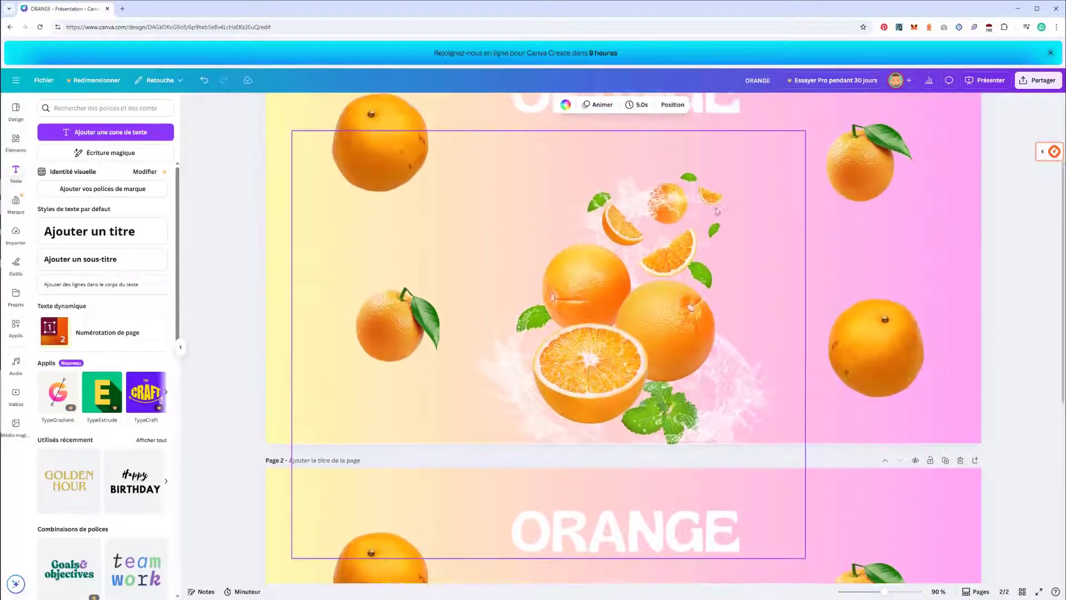
scroll(716, 210, up, 2)
click(667, 299)
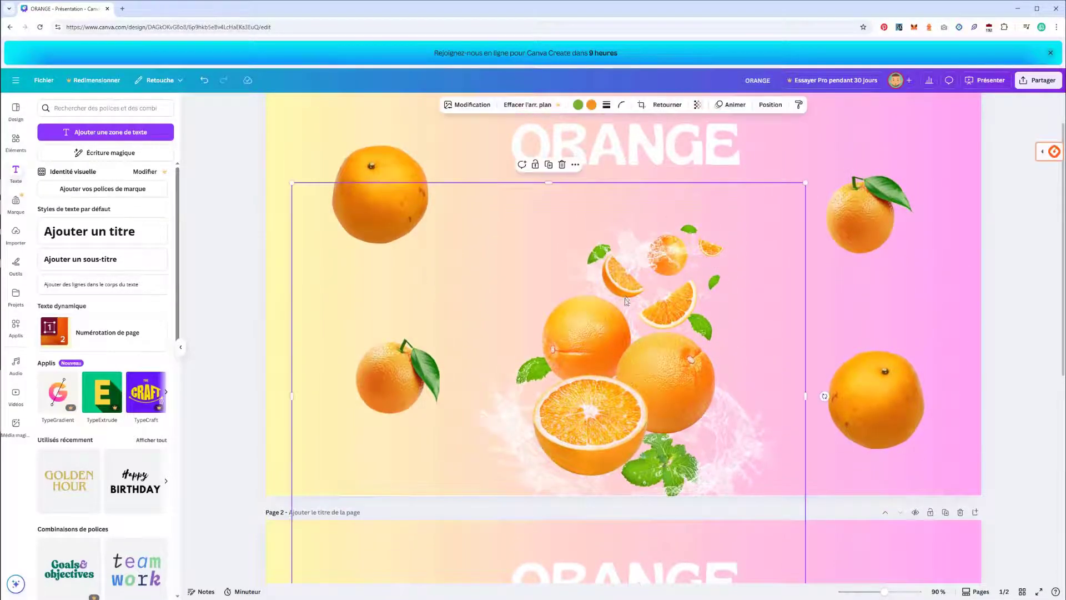
drag(626, 301, 626, 457)
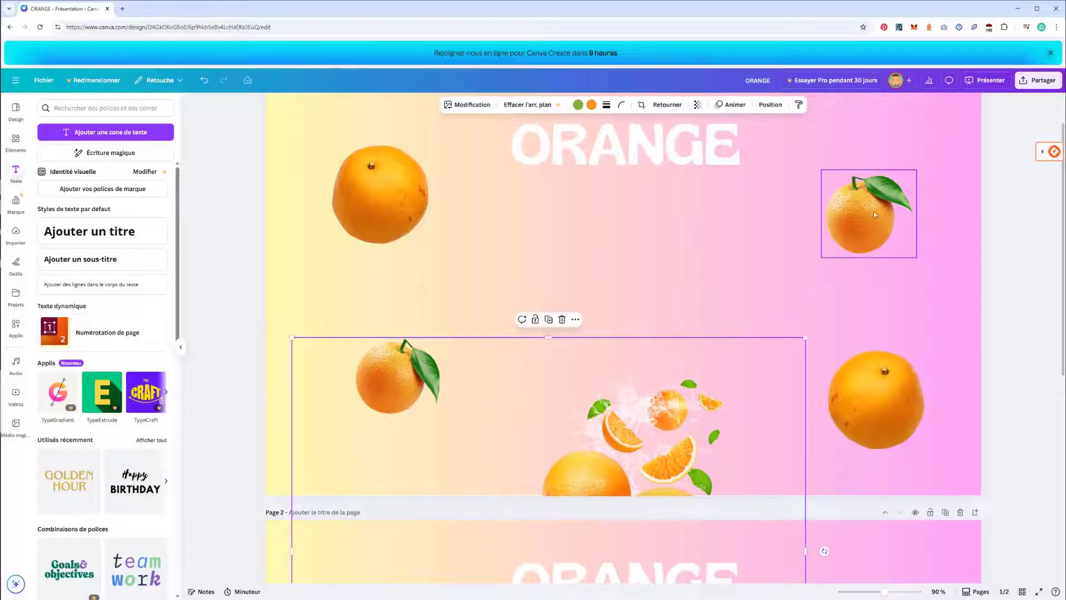
key(ctrl+z)
Move page 1's upper-right leafed orange towards the centre and raise the splash image's layer to just below the ORANGE title.
click(874, 209)
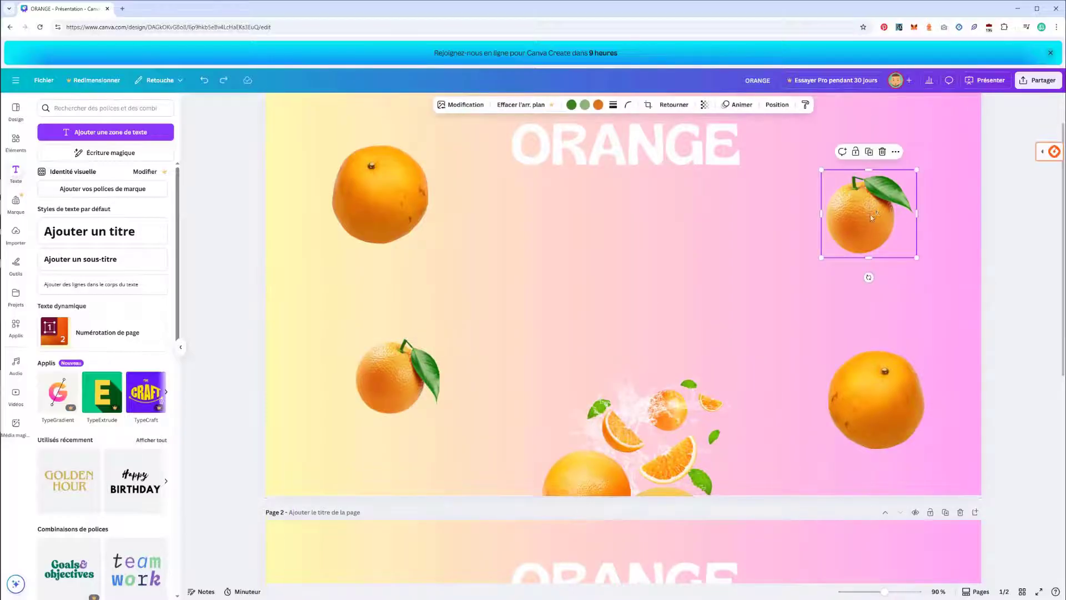
drag(870, 214, 786, 291)
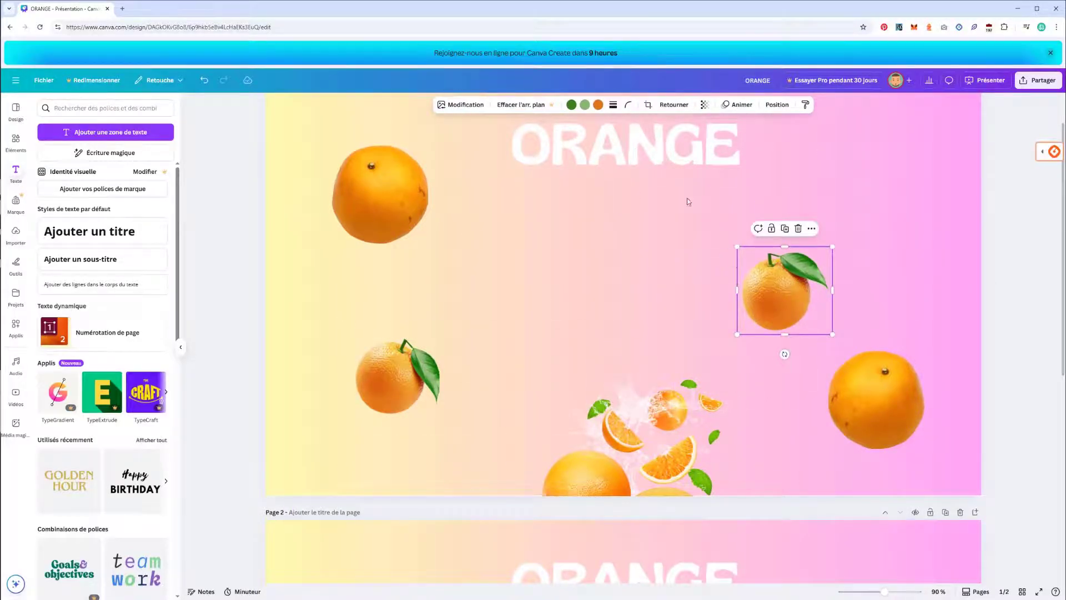
click(777, 106)
click(140, 125)
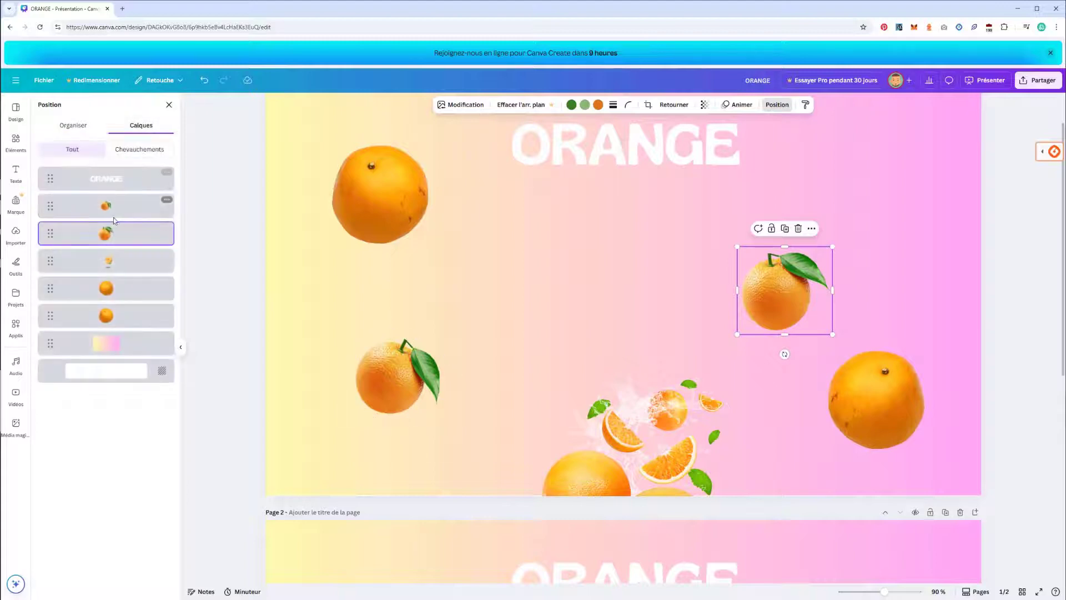
drag(101, 269, 99, 200)
Shrink the leafed orange and the lower-right plain orange on page 1 and hide both behind the splash image.
click(744, 250)
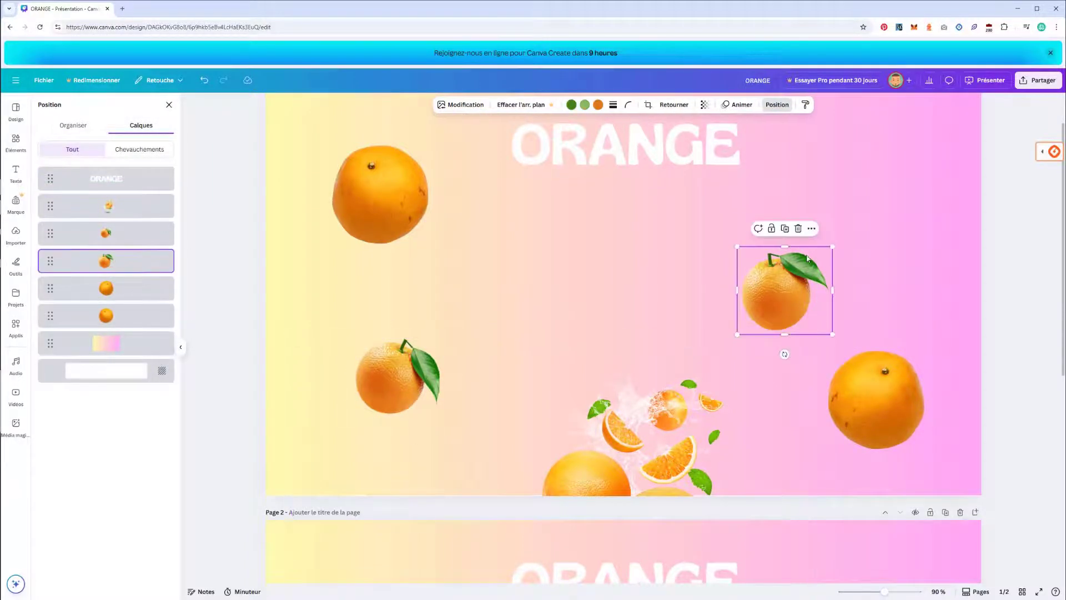
drag(831, 247, 611, 491)
click(912, 398)
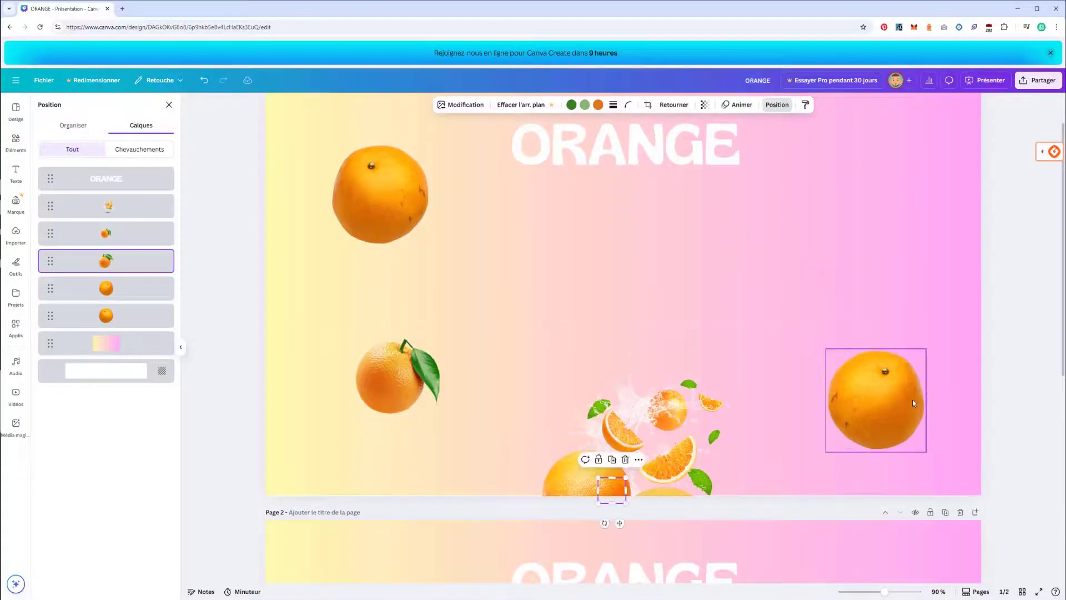
drag(925, 349, 587, 478)
Shrink page 1's upper-left plain orange and hide it behind the splash image.
click(413, 370)
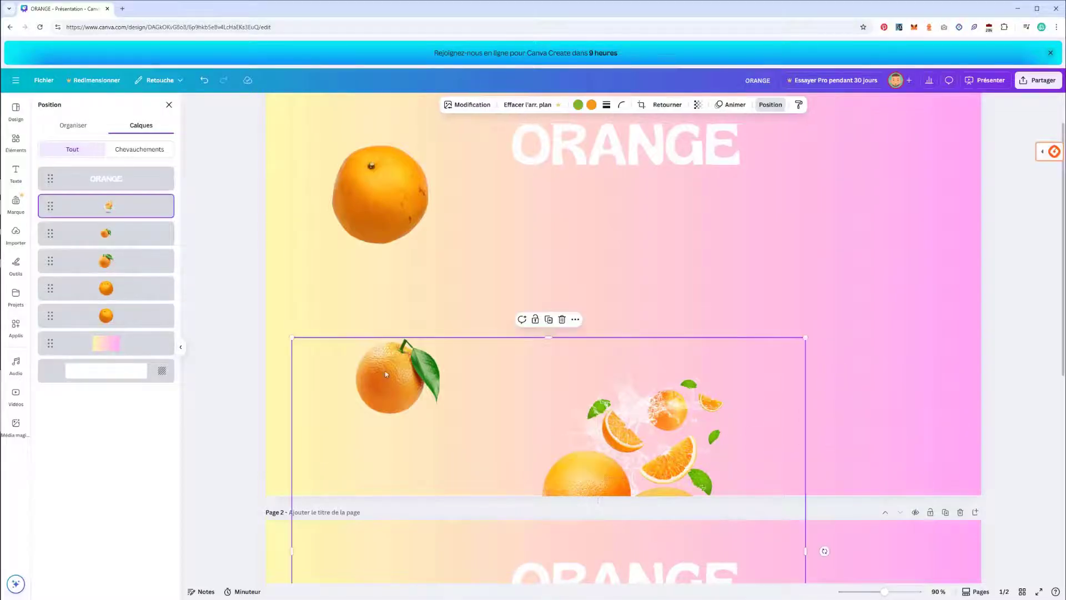
click(372, 186)
drag(328, 142, 562, 477)
Shrink page 1's lower-left leafed orange and place it over the large orange of the splash image.
click(391, 395)
double_click(392, 387)
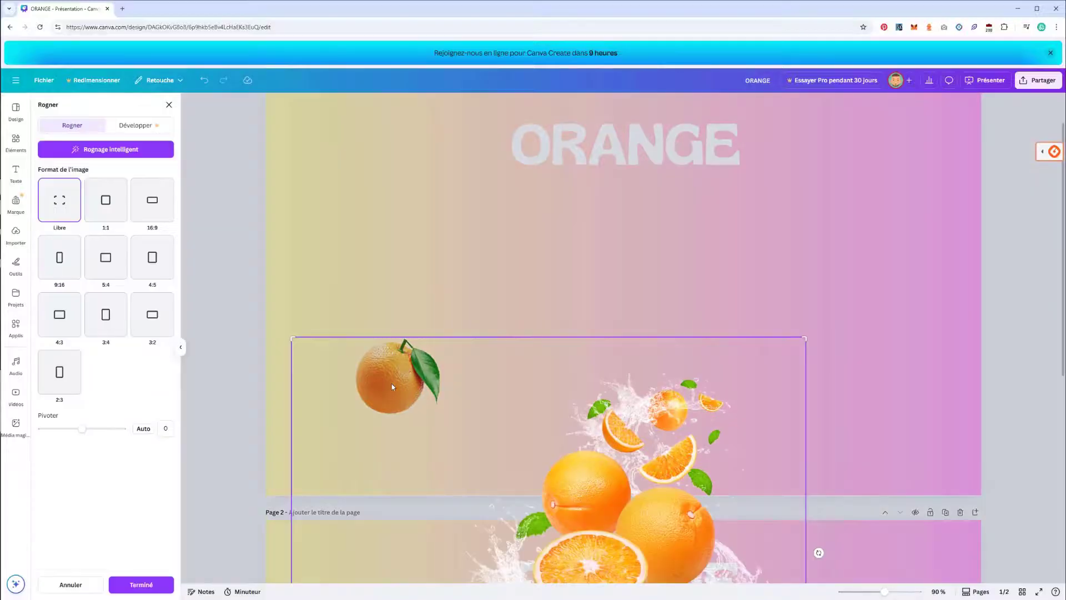
click(396, 323)
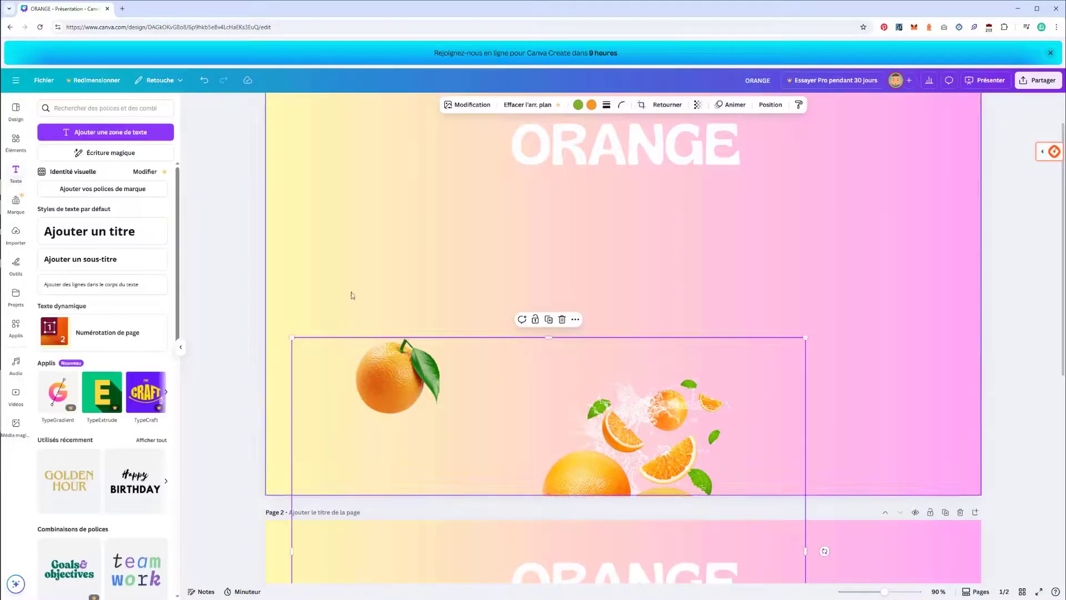
click(336, 265)
click(391, 377)
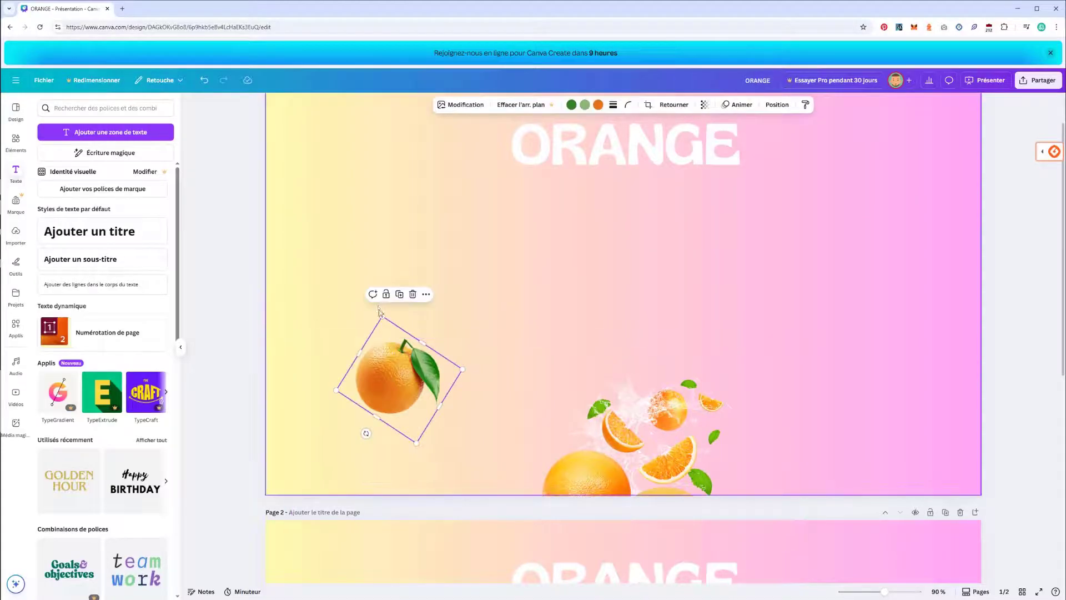
drag(385, 328, 577, 481)
Raise the splash image's layer on page 2 above all the single oranges, just below the ORANGE title.
scroll(576, 480, down, 3)
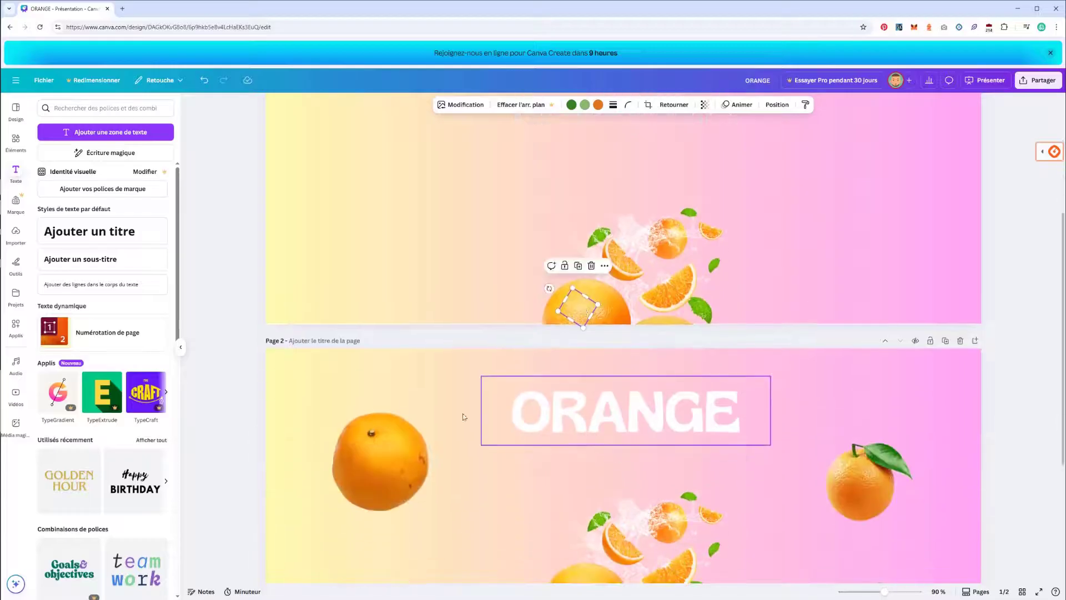
click(436, 401)
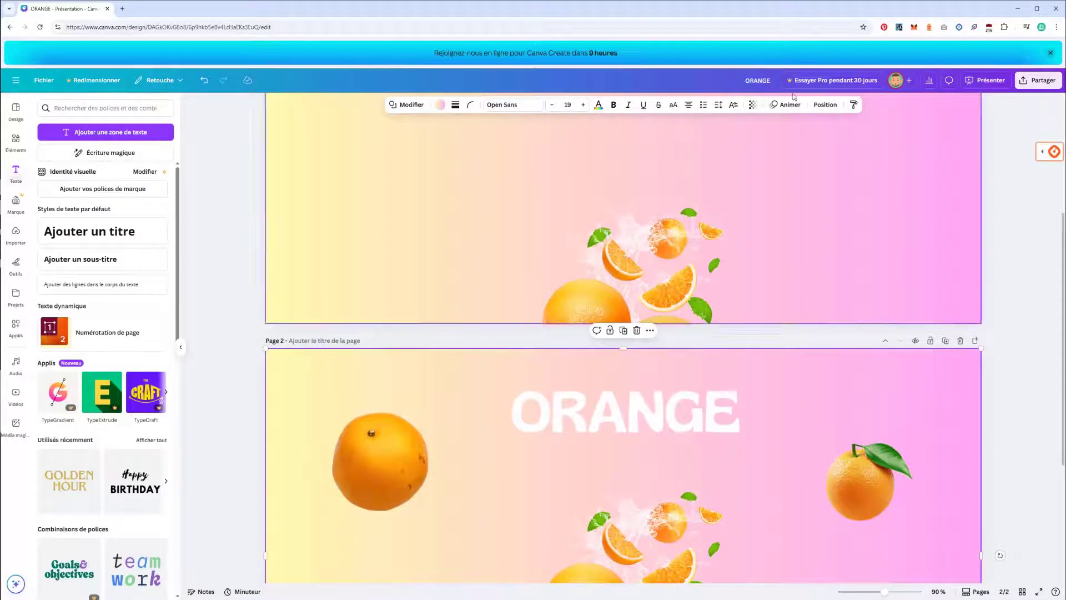
click(825, 105)
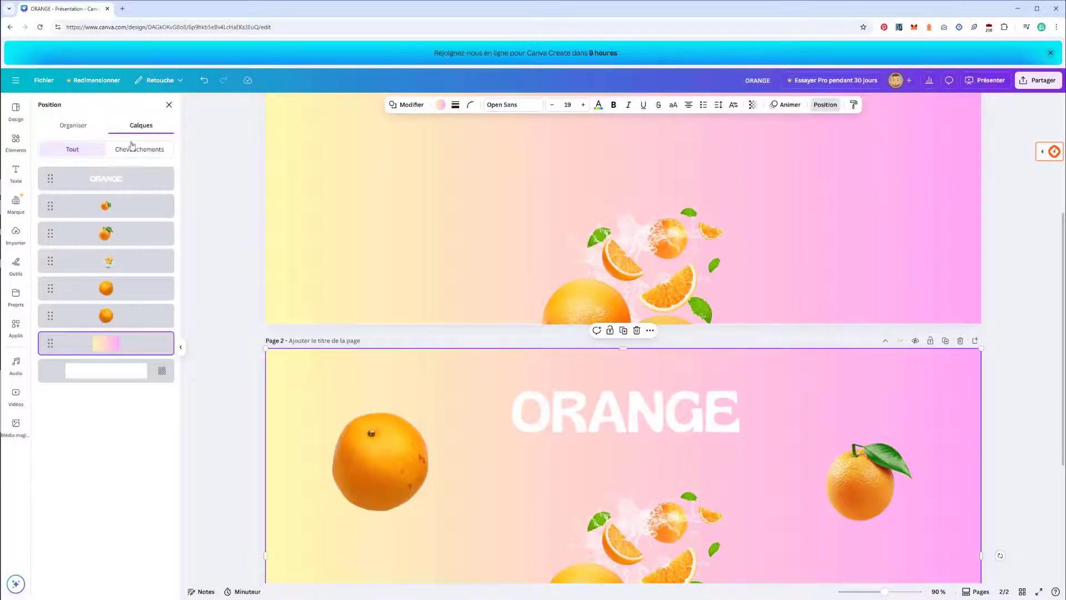
drag(106, 260, 88, 203)
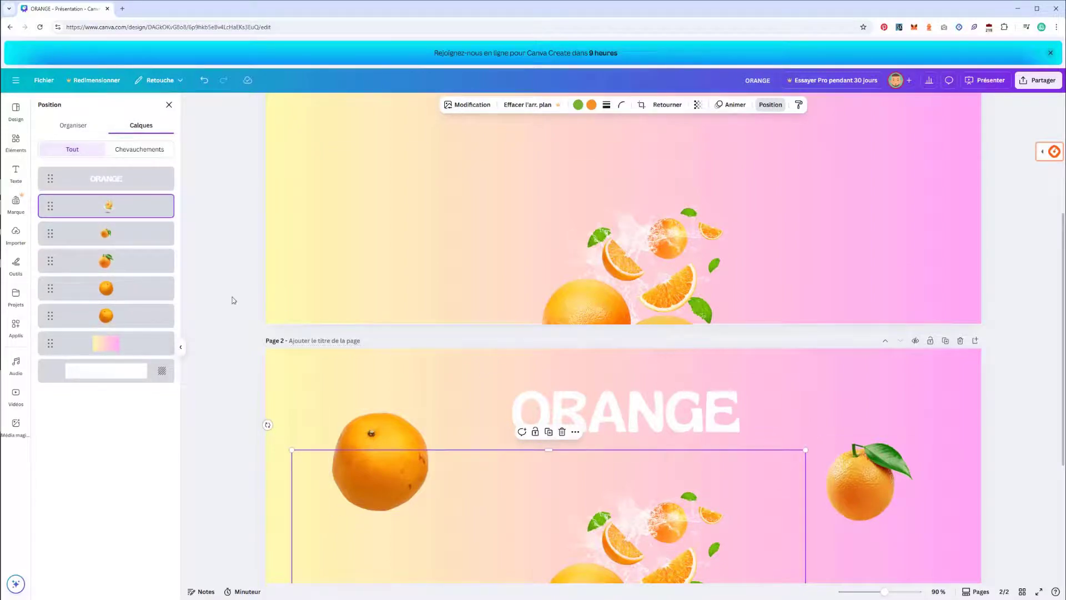
scroll(493, 231, up, 3)
scroll(494, 228, up, 1)
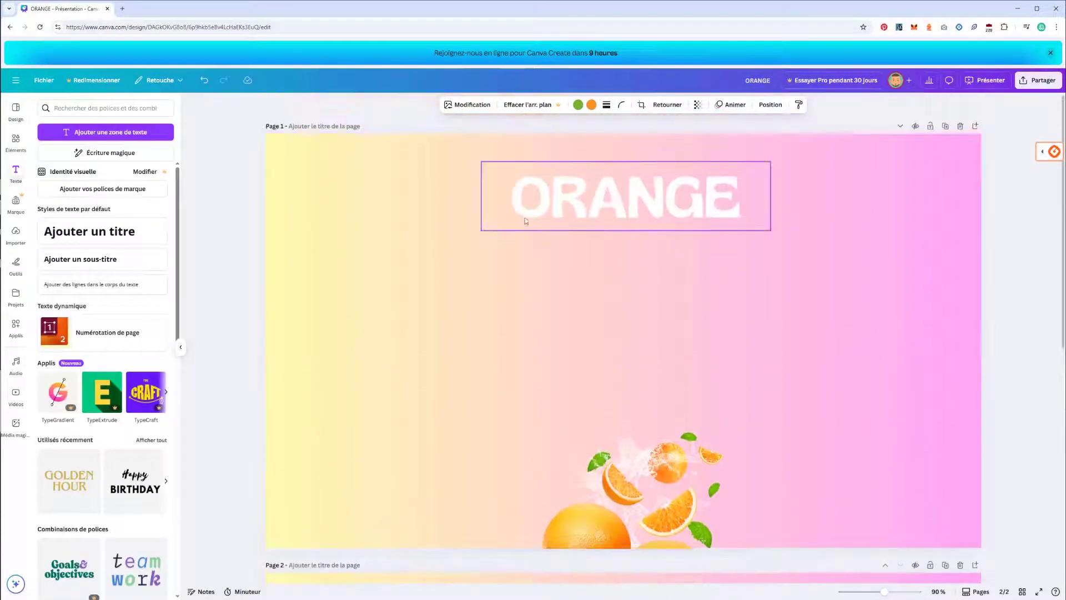
scroll(625, 331, down, 8)
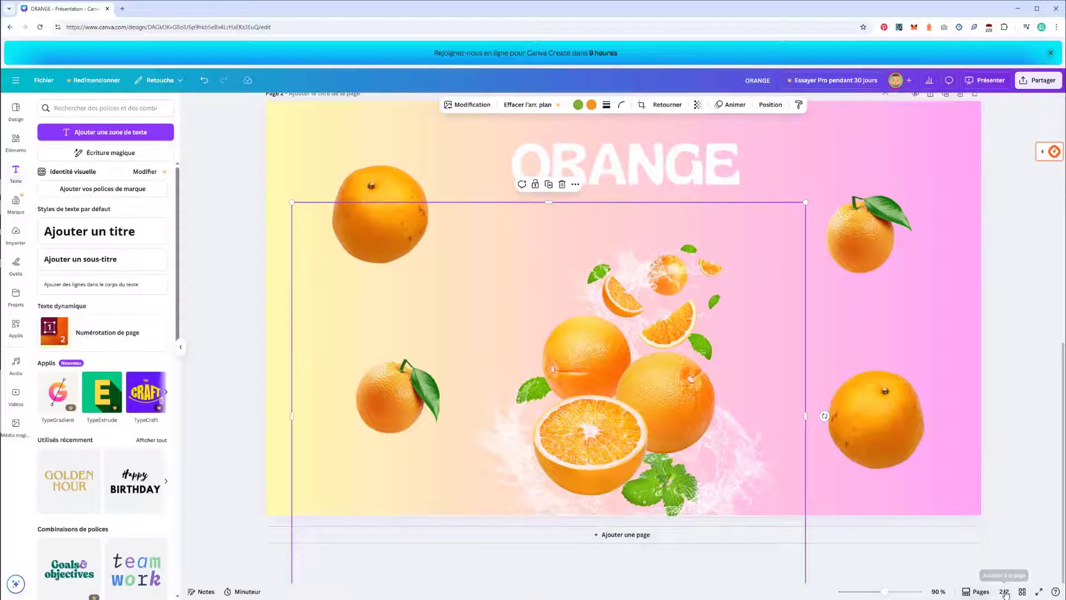
click(1022, 591)
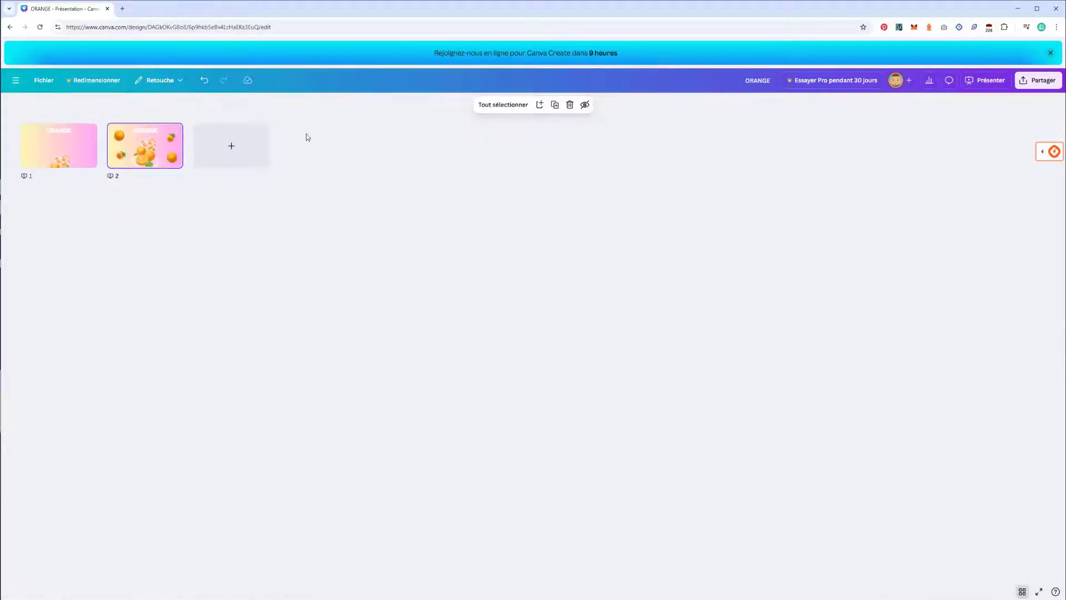
click(1020, 590)
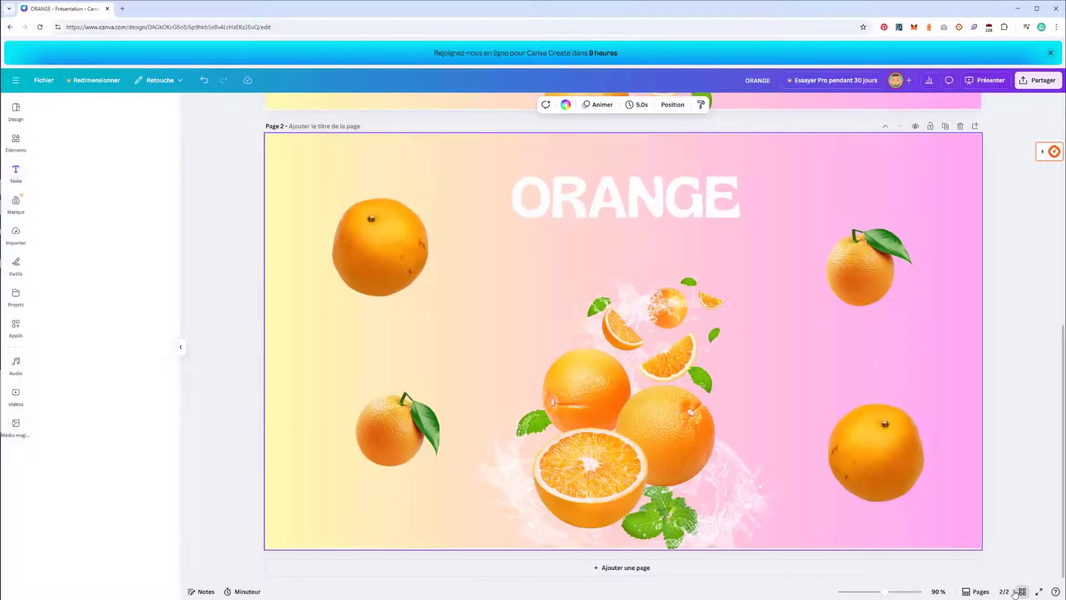
Display the page thumbnails below the canvas and open page 1.
click(975, 591)
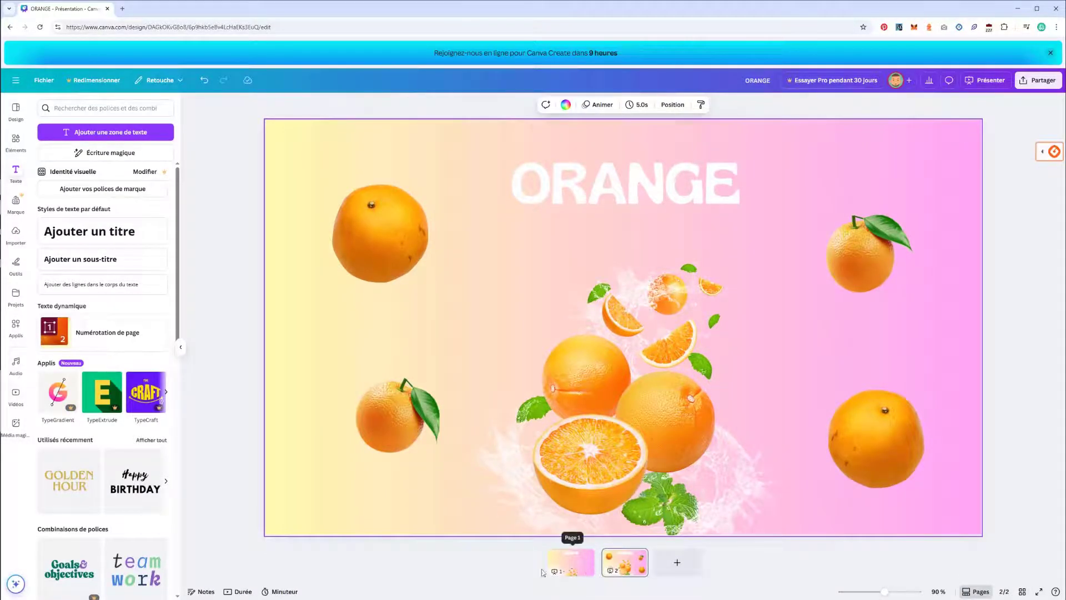
click(588, 570)
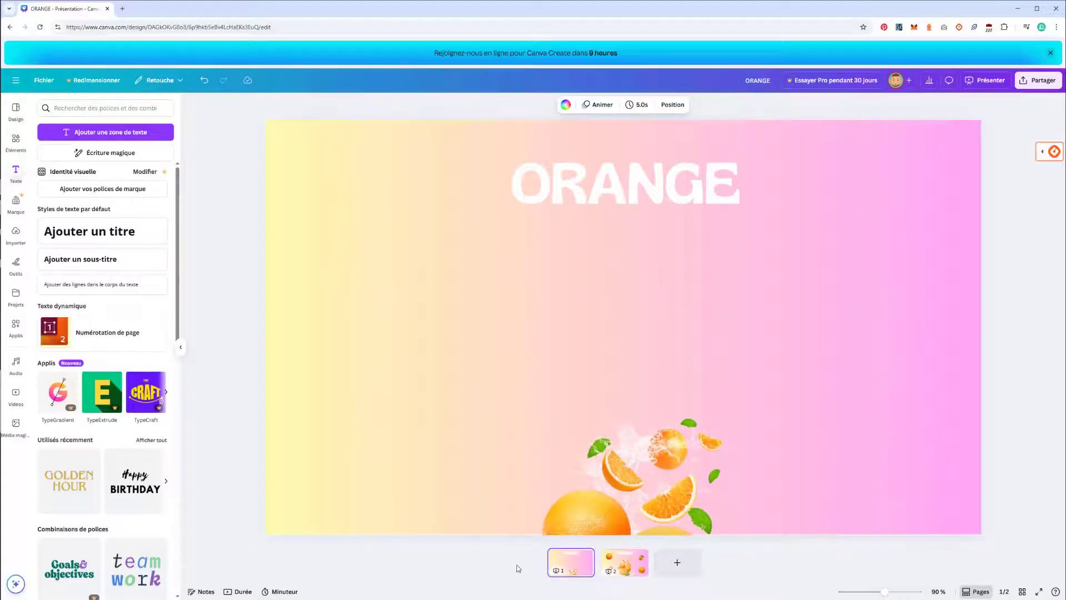
click(233, 592)
click(233, 592)
Add a Combiné transition between page 1 and page 2 with a duration of 0.8 seconds.
click(587, 557)
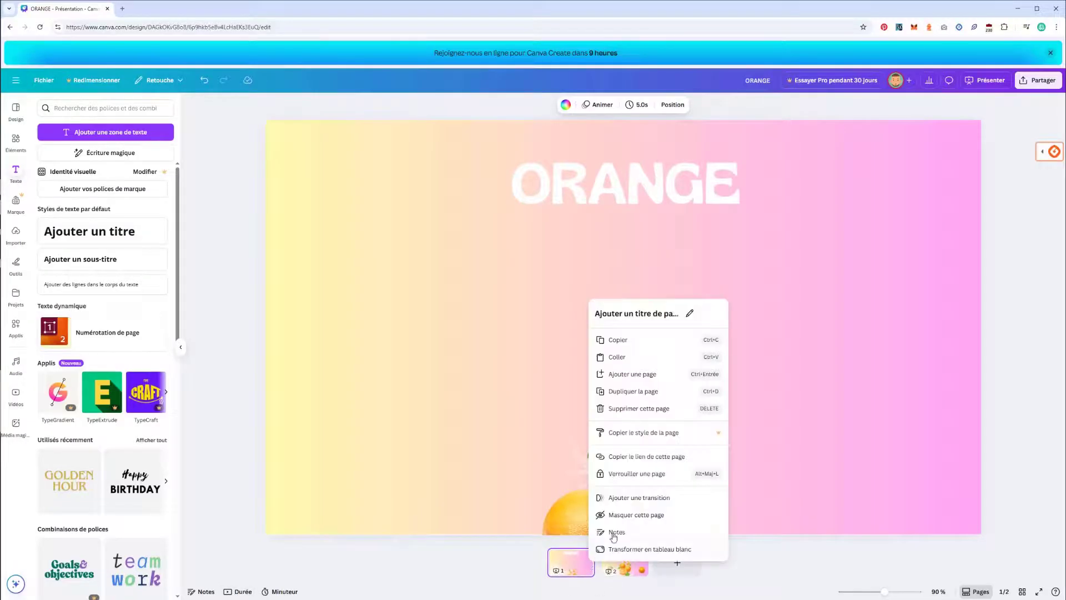
click(644, 498)
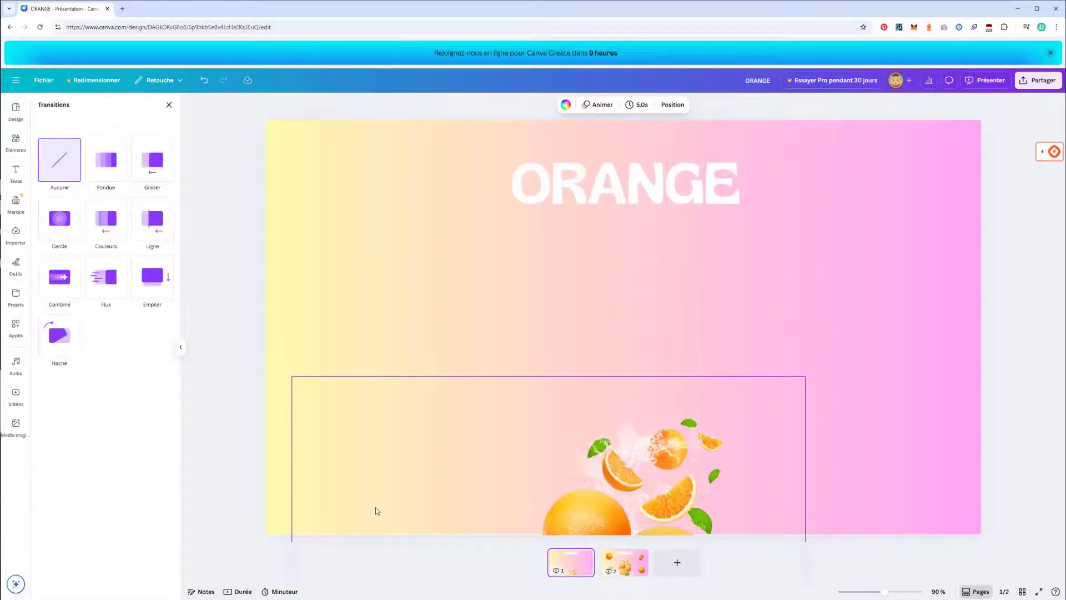
click(72, 286)
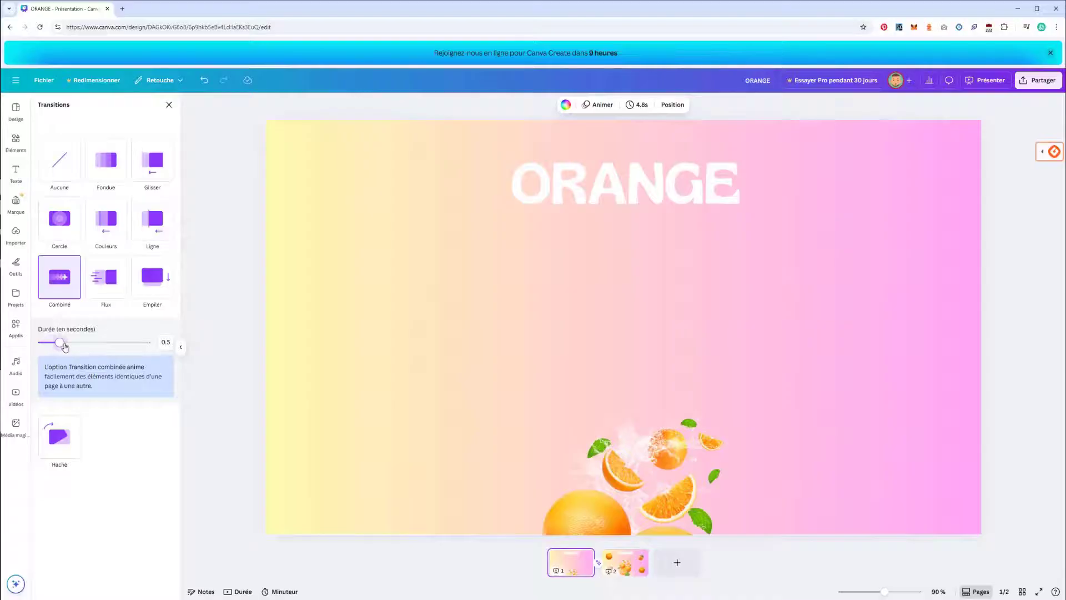
drag(65, 346, 113, 344)
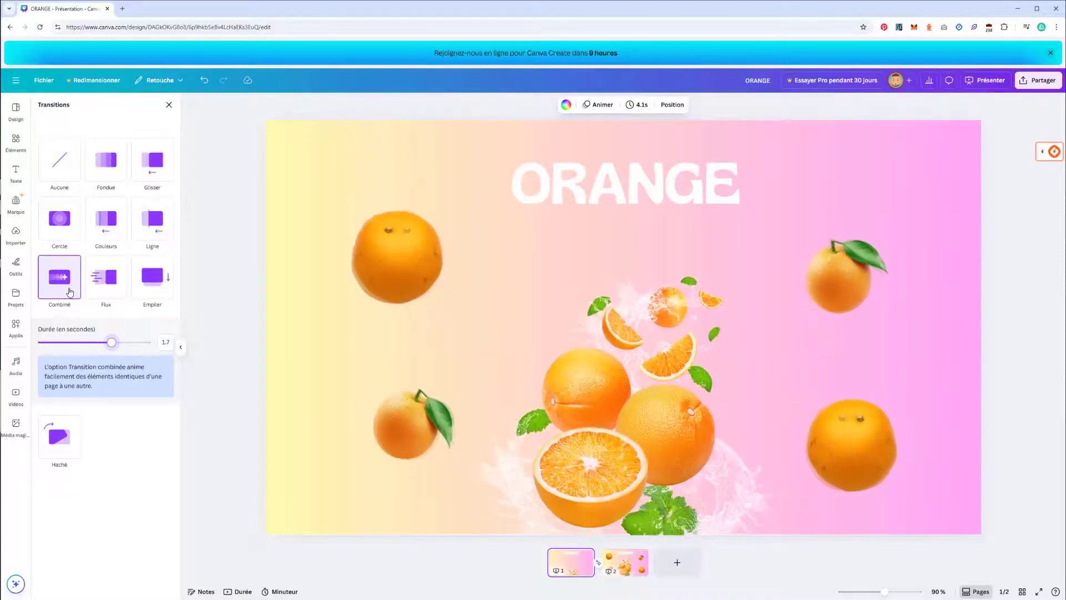
click(72, 343)
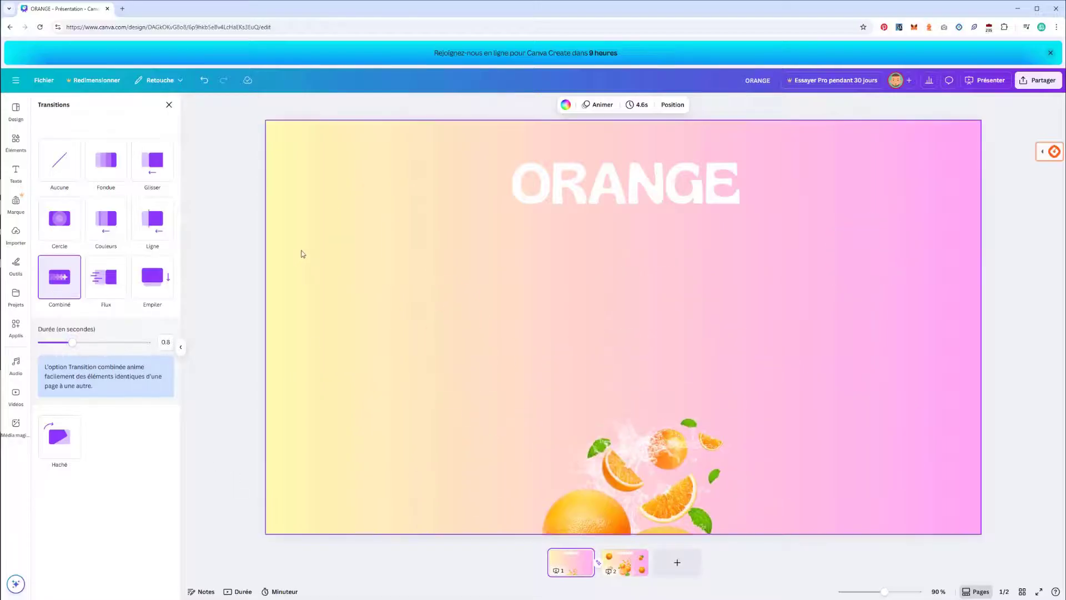
Present the design full screen starting from page 1, and exit the full-screen presentation.
click(299, 252)
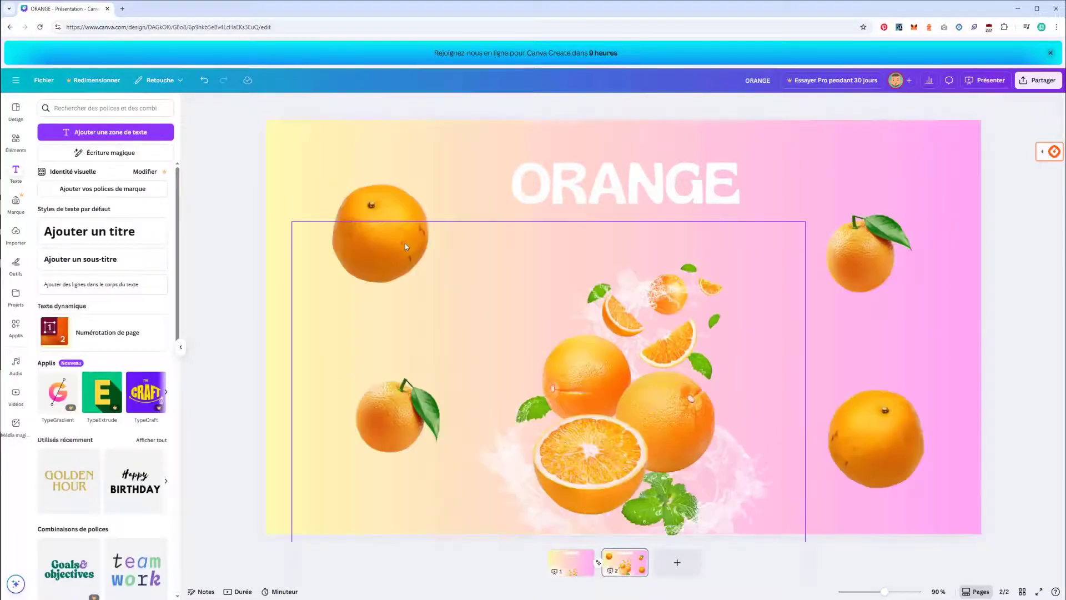
scroll(390, 215, up, 2)
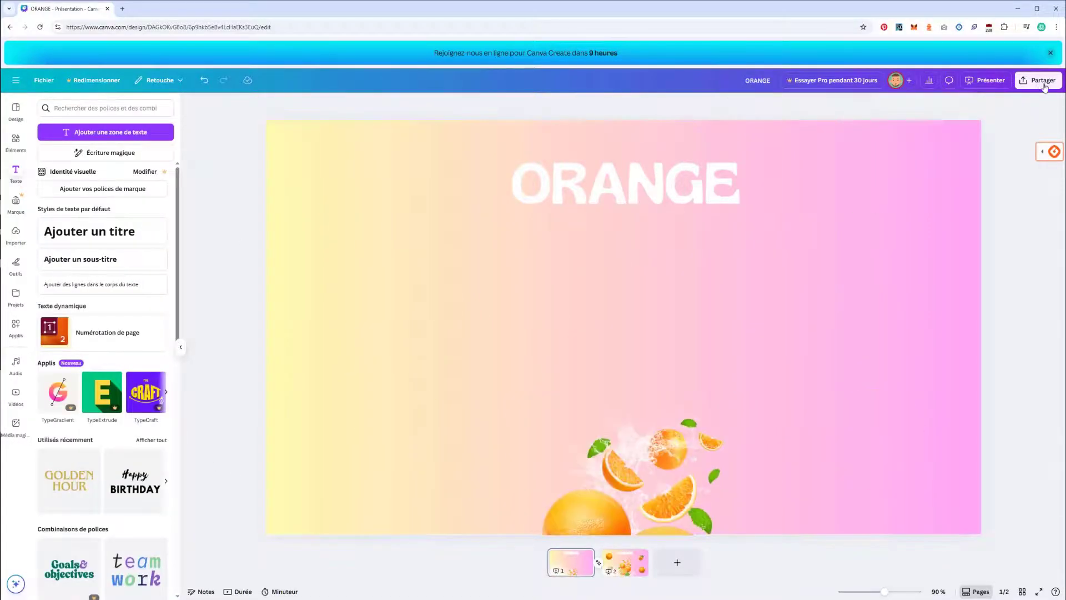
click(986, 79)
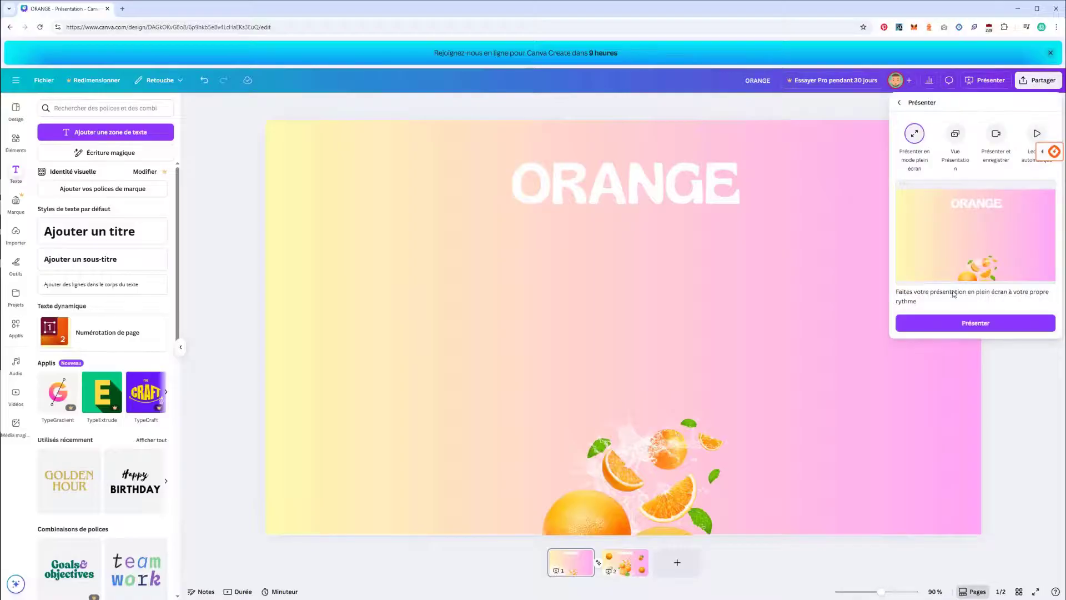
click(946, 323)
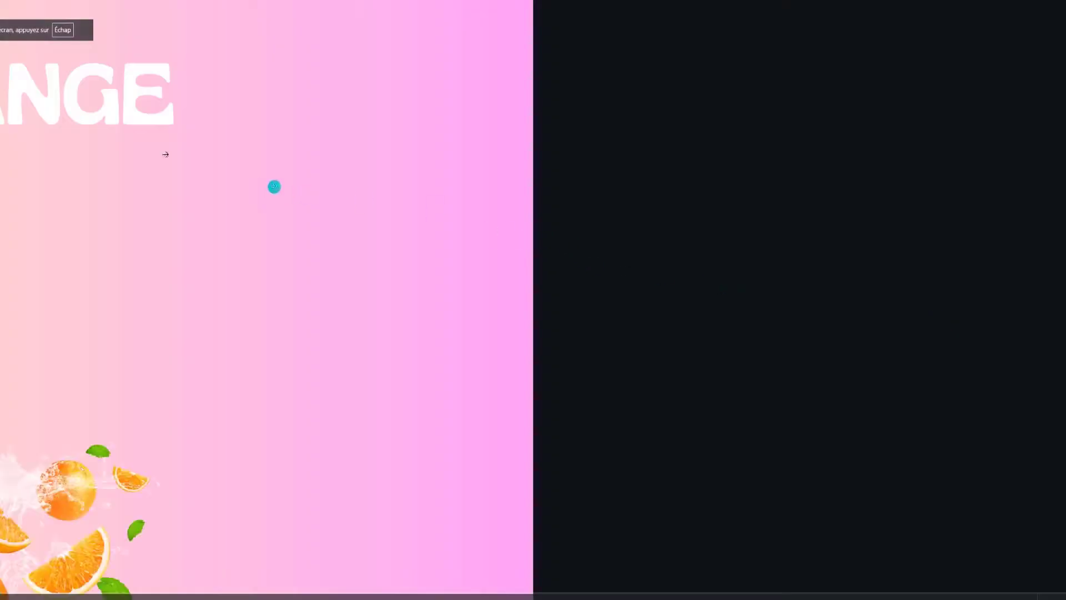
key(Escape)
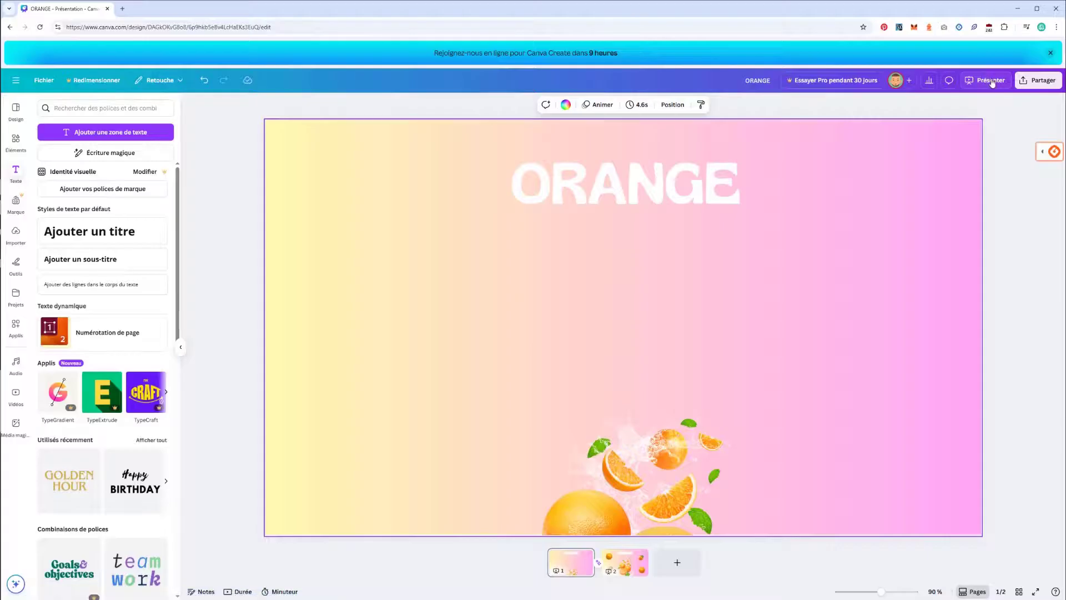
Start the presentation in presenter view and dismiss the introductory notices in both the presenter and audience windows.
click(991, 81)
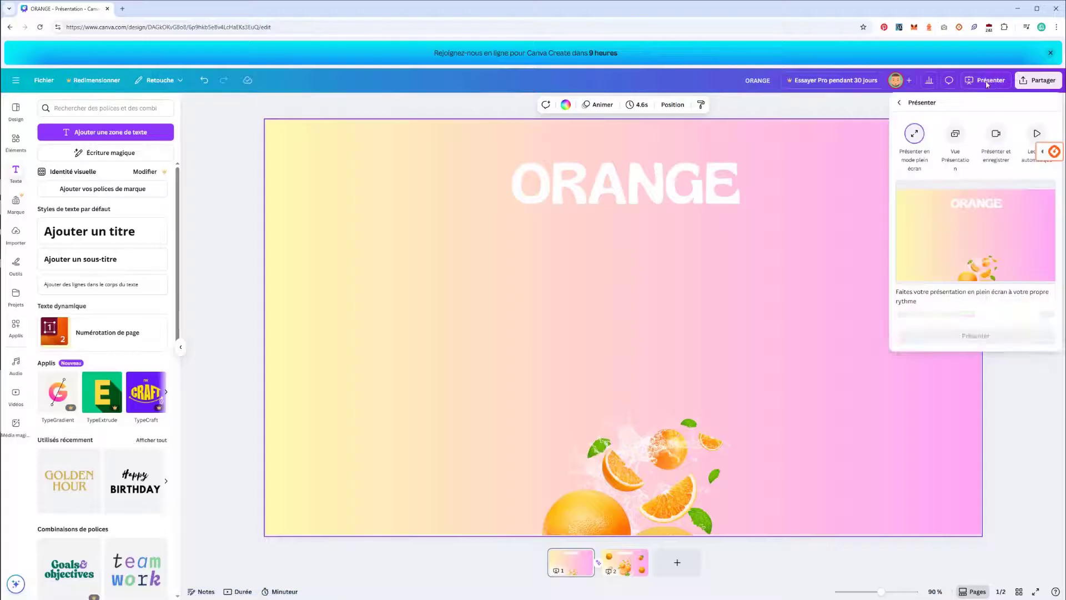
click(954, 135)
click(972, 315)
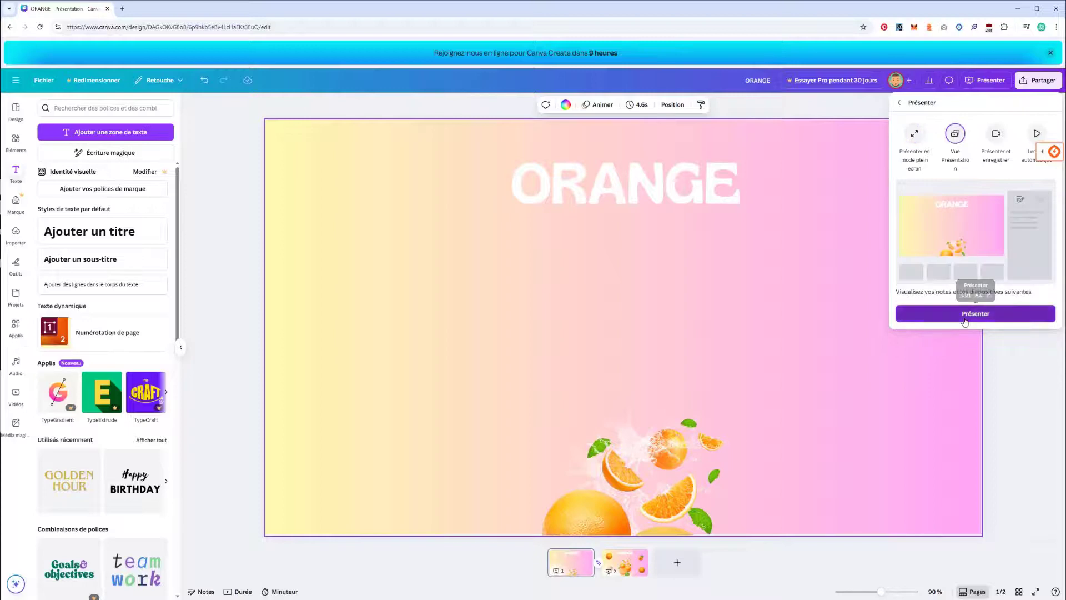
drag(743, 273, 664, 248)
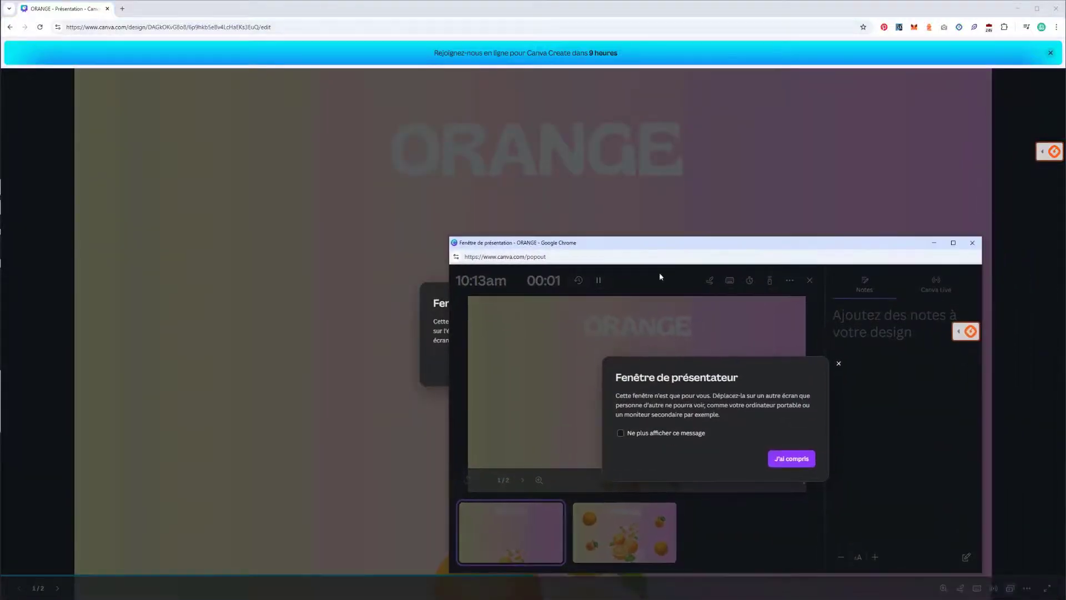
click(792, 459)
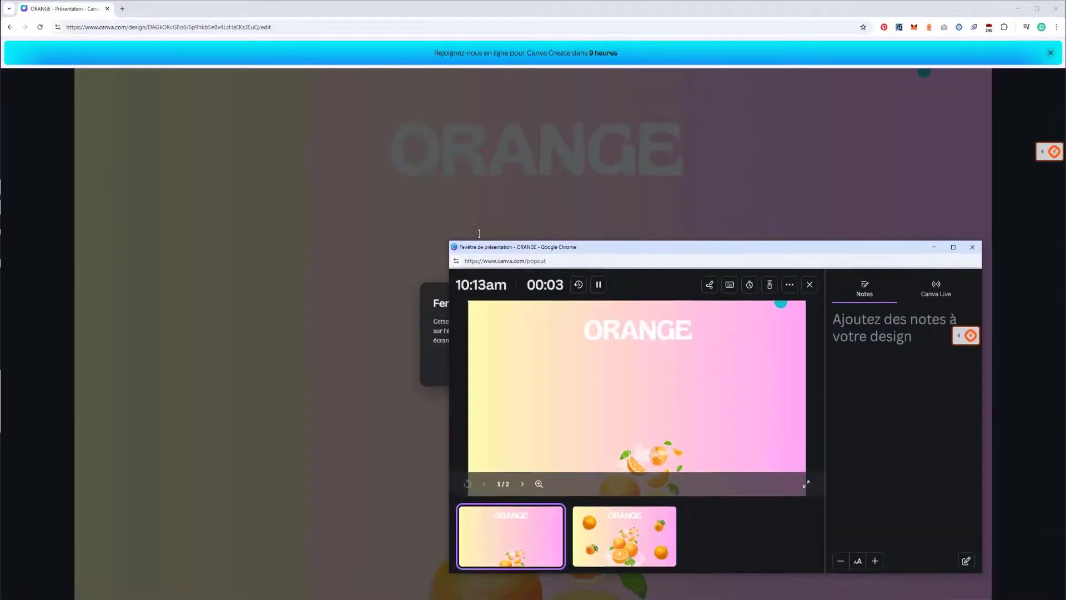
click(605, 235)
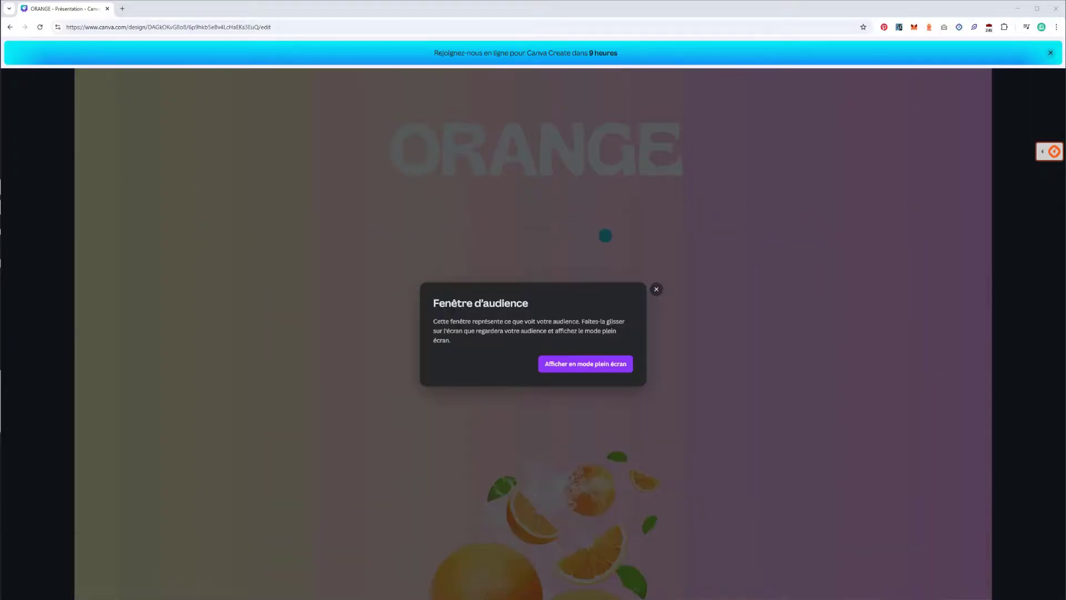
click(655, 289)
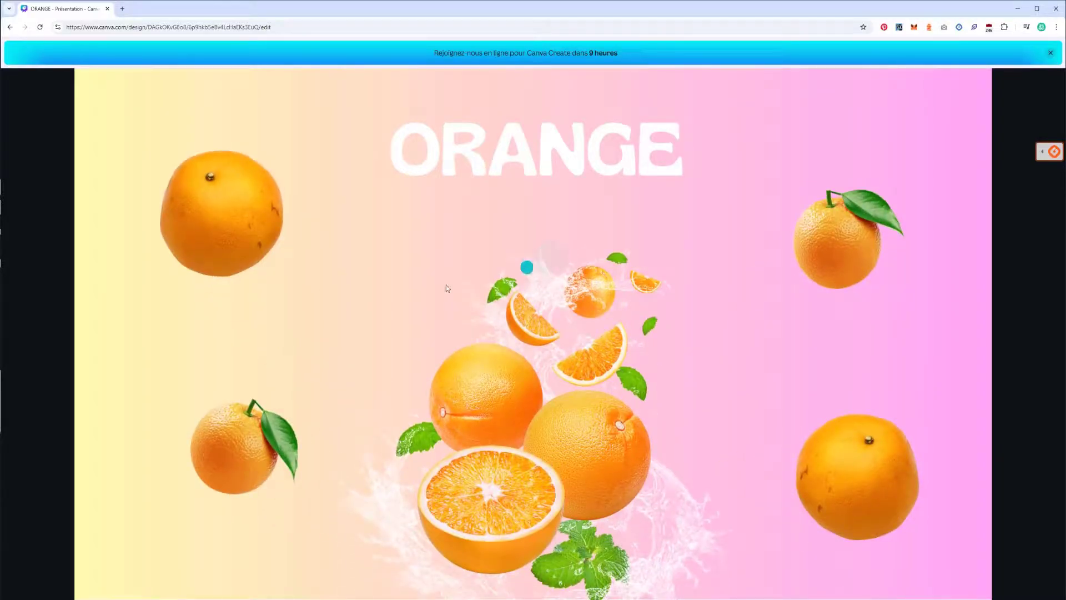
Play the transition from page 1 to page 2 in the audience window, close the Canva Create banner, and exit the presentation.
click(270, 293)
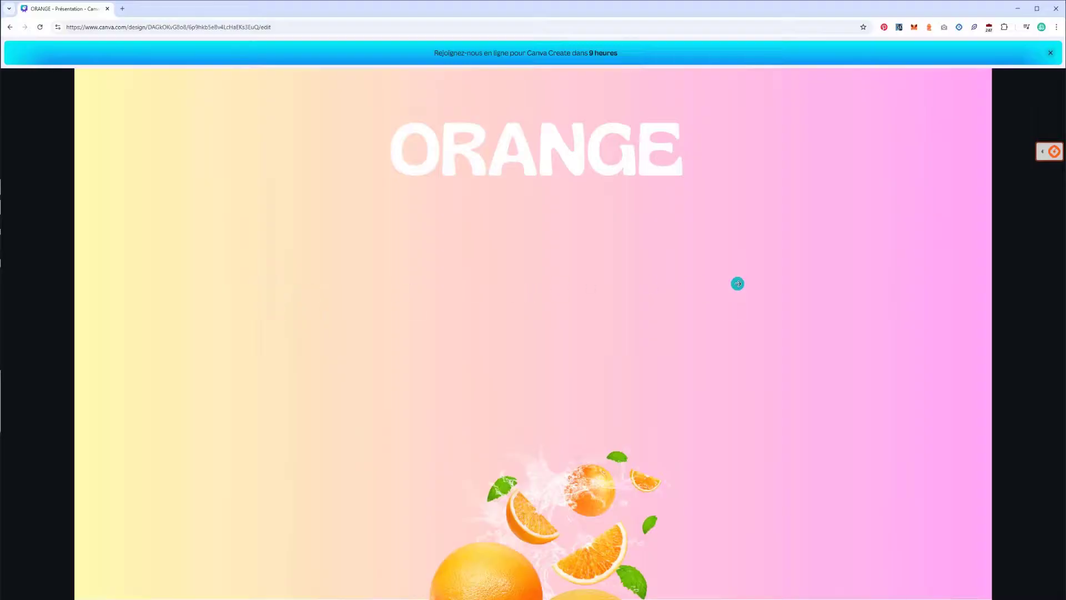
click(737, 283)
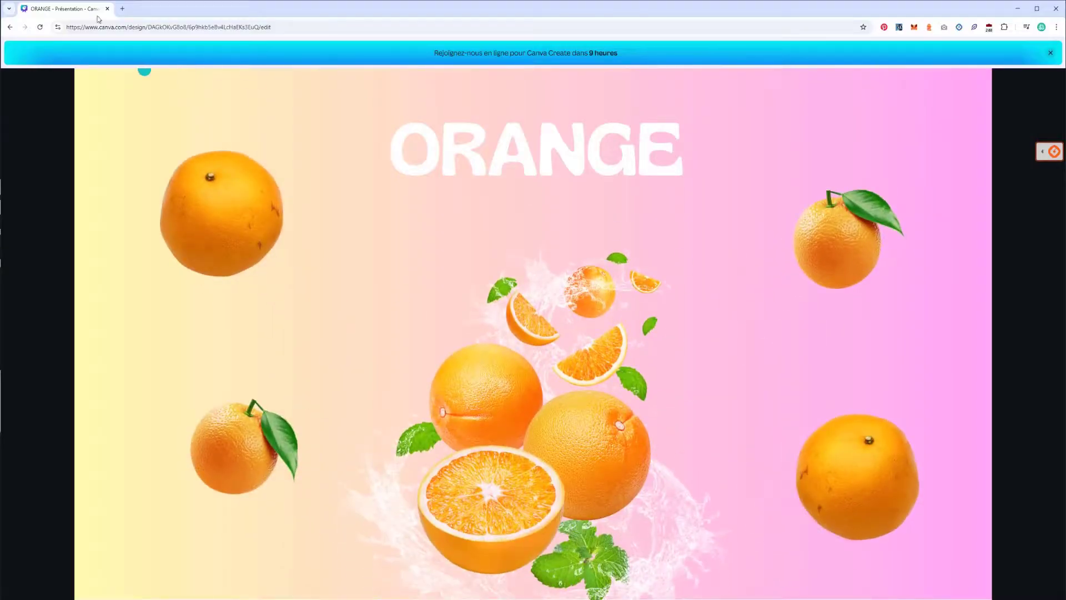
click(1050, 54)
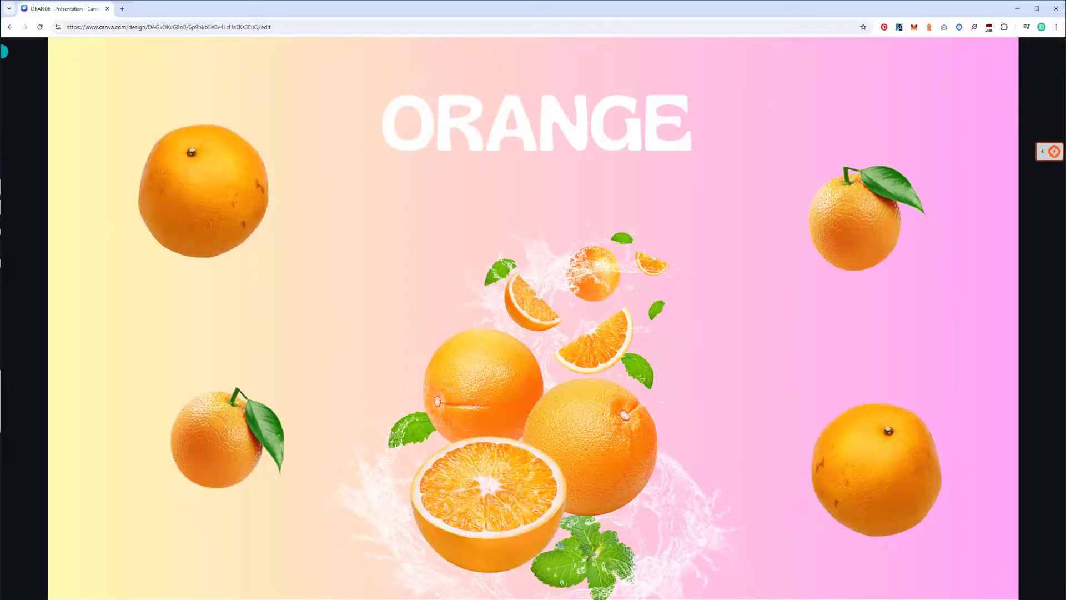
key(Escape)
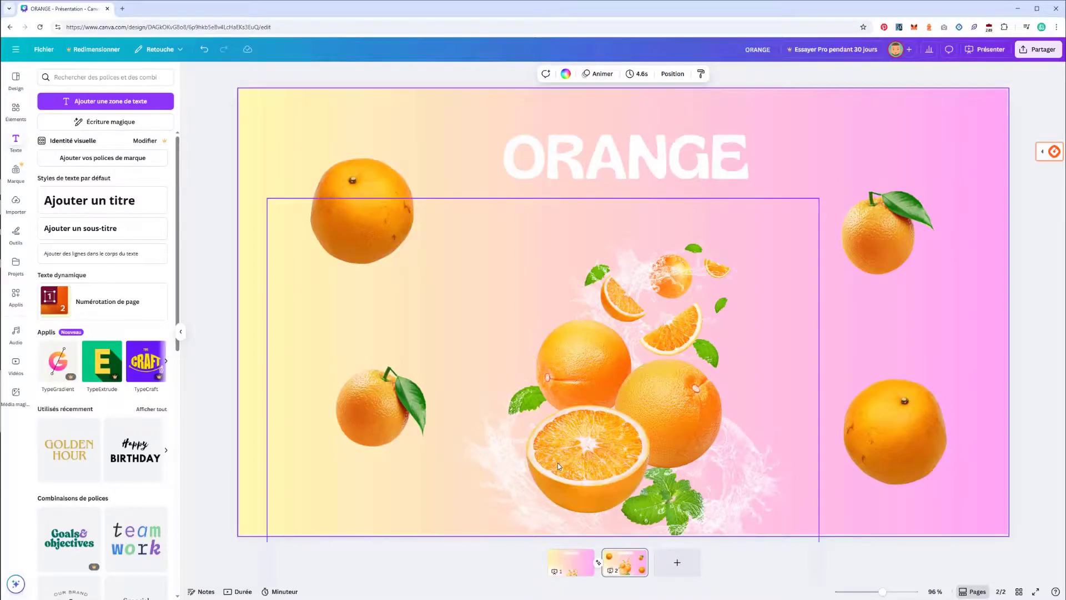
Open page 1 and review the settings of the transition between page 1 and page 2.
click(578, 571)
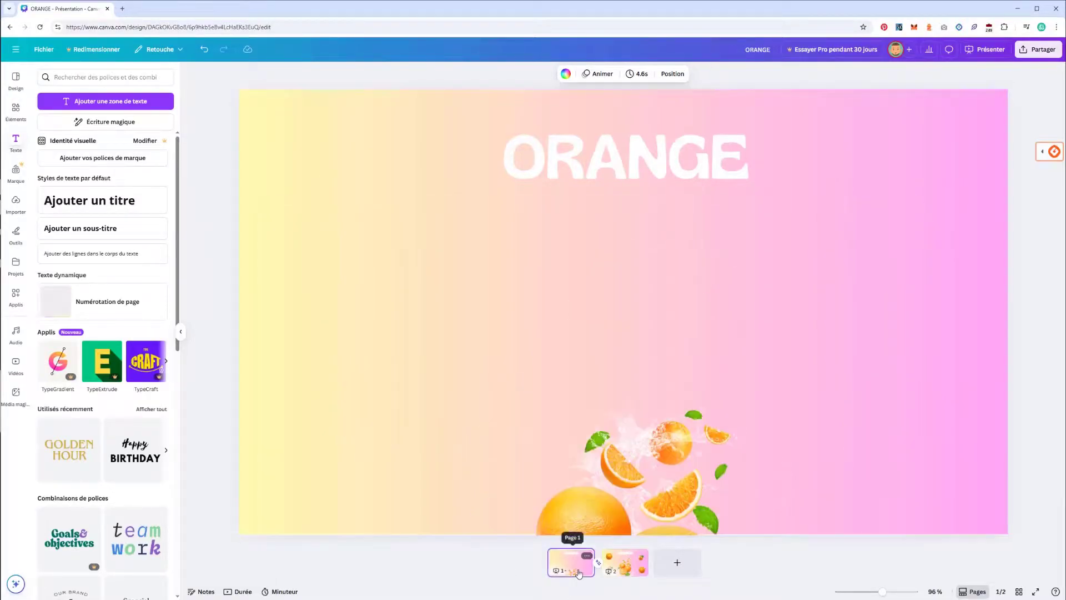
right_click(591, 555)
click(616, 509)
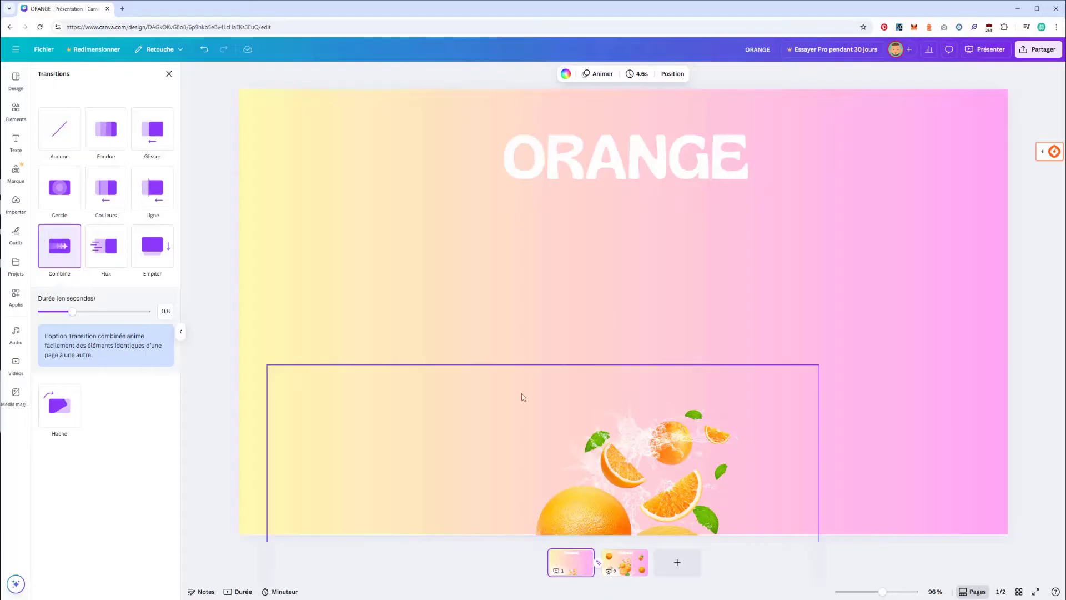
click(217, 216)
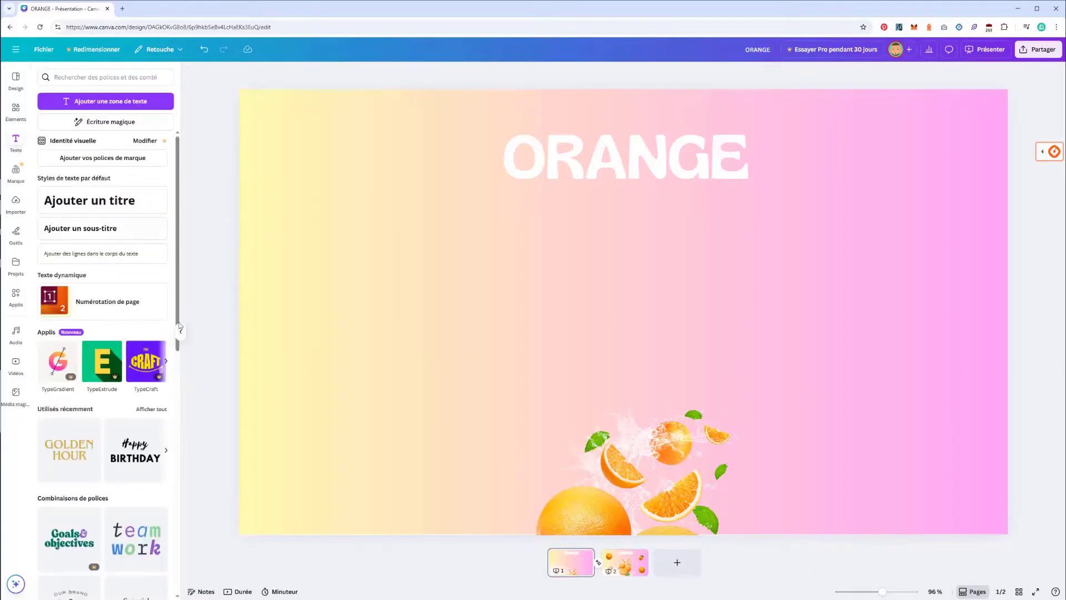
Move page 1's ORANGE title off the canvas above the page's upper edge, and preview the Combiné transition to page 2.
click(612, 173)
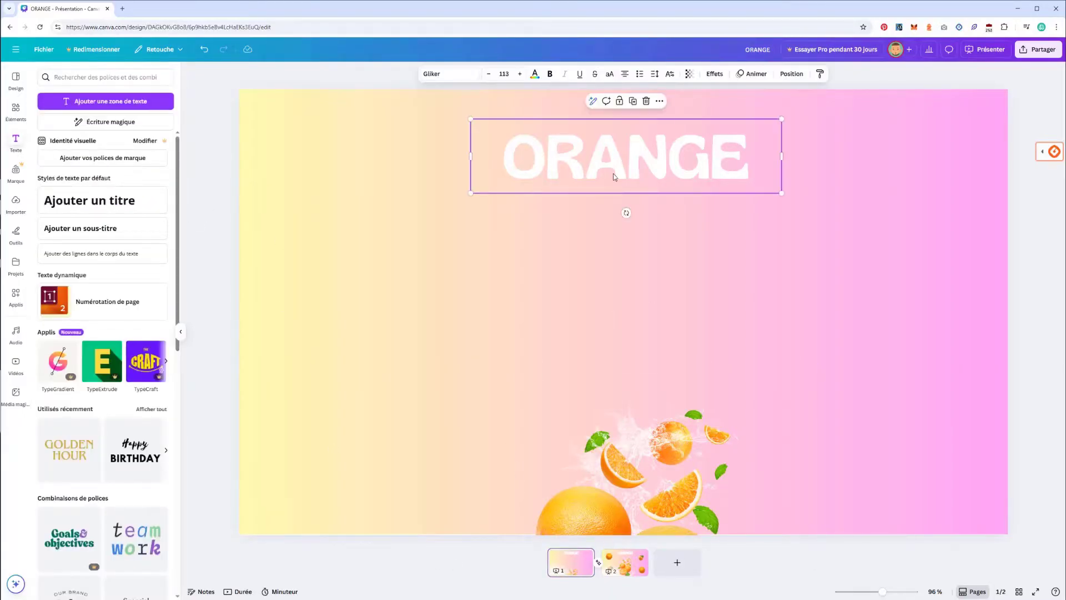
drag(572, 169, 565, 70)
click(625, 572)
click(581, 569)
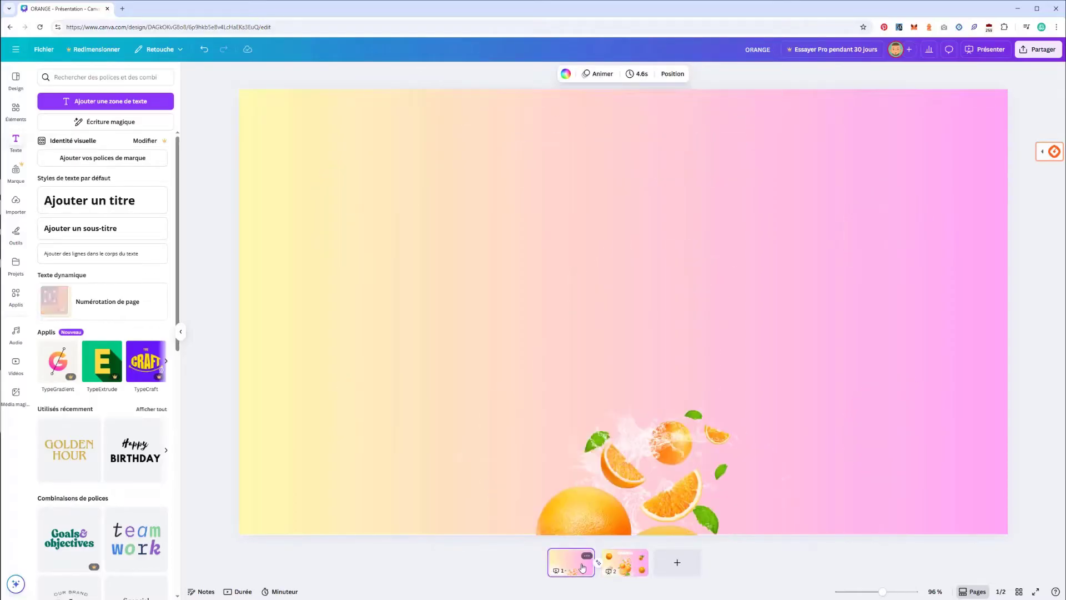
click(597, 564)
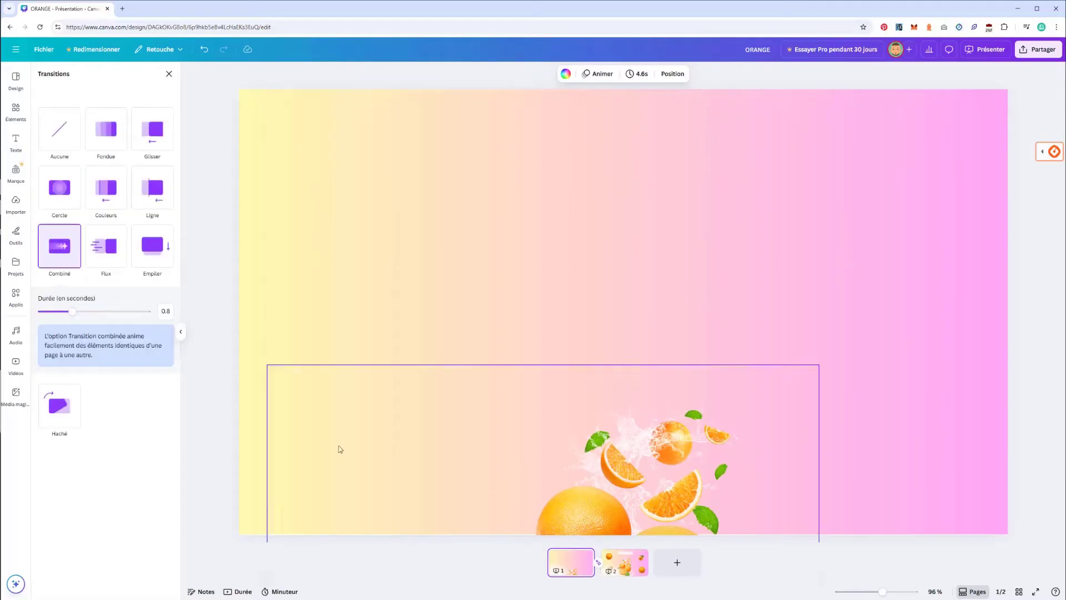
mouse_move(70, 251)
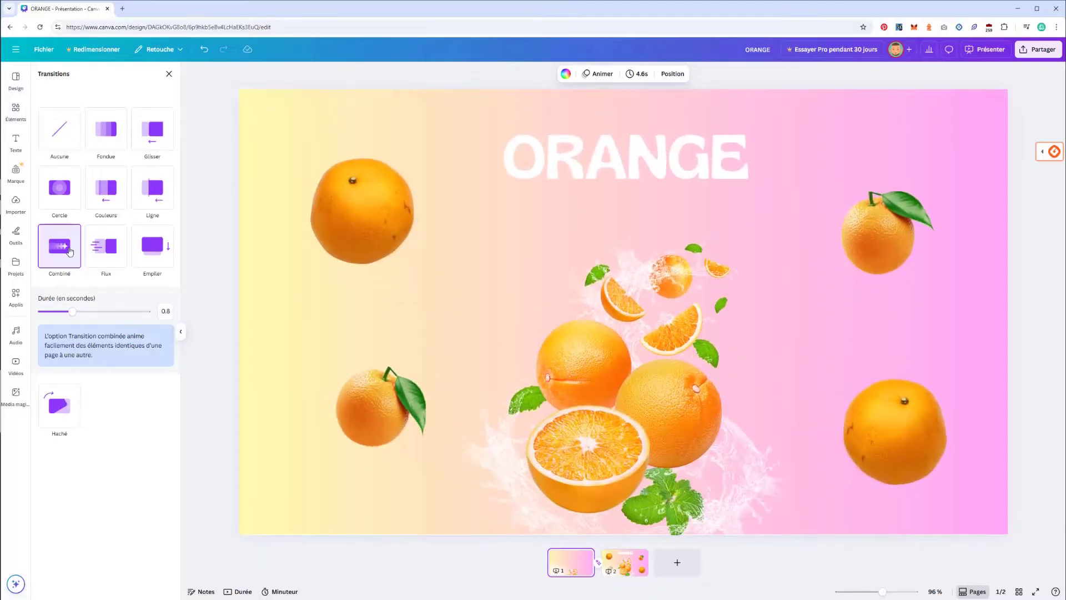